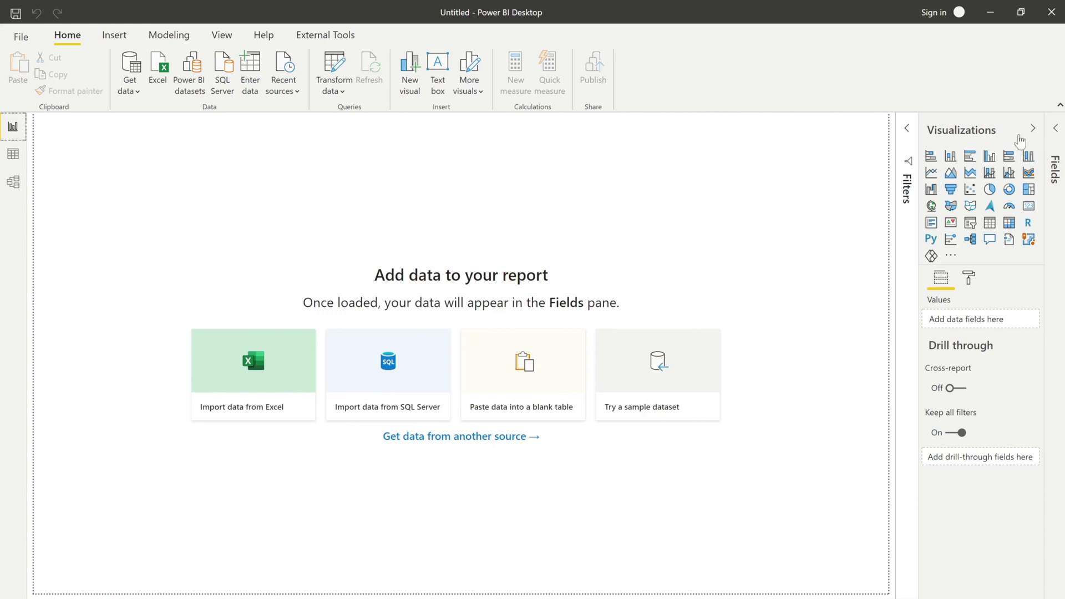
Create a report live-connected to the Dec 2020 Update Power BI dataset
{"action": "left_click", "coordinate": [1033, 127]}
{"action": "left_click", "coordinate": [1058, 133]}
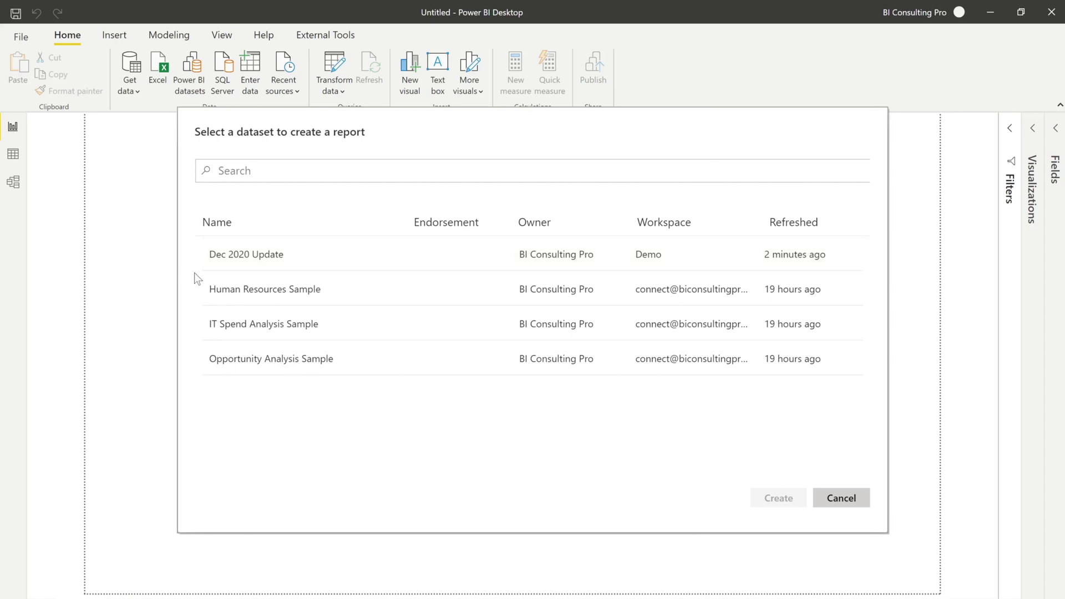
{"action": "left_click", "coordinate": [308, 264]}
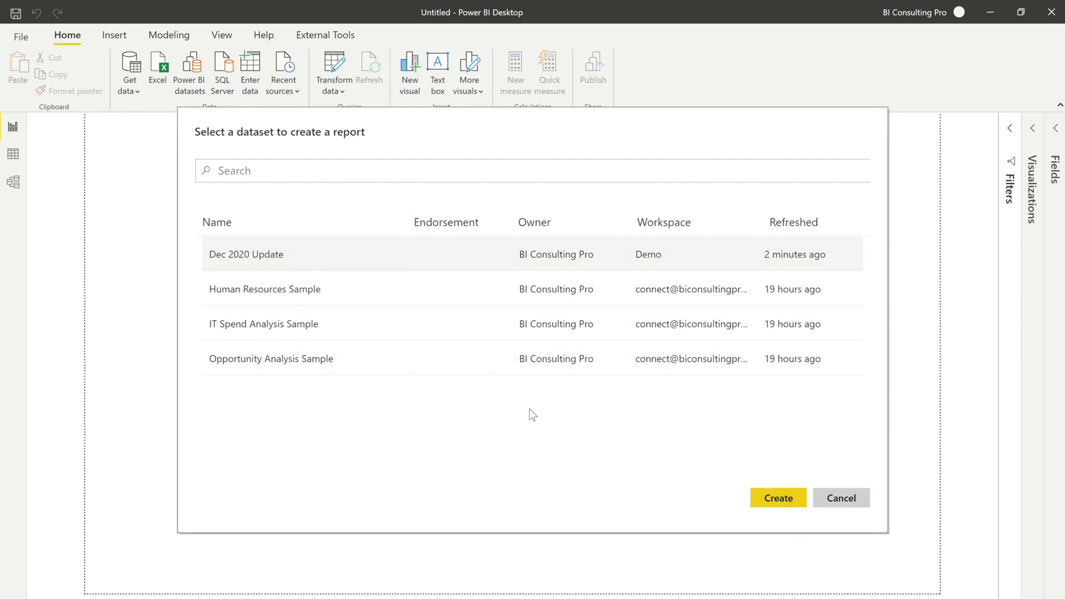
{"action": "left_click", "coordinate": [759, 504]}
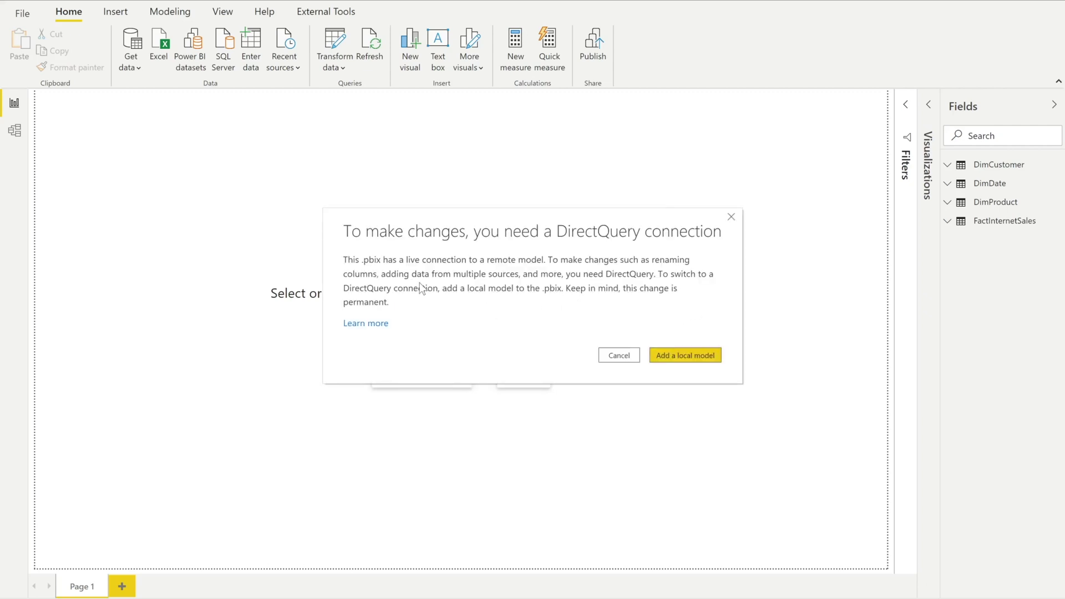
Cancel the DirectQuery prompt and keep the live connection
{"action": "left_click", "coordinate": [627, 362]}
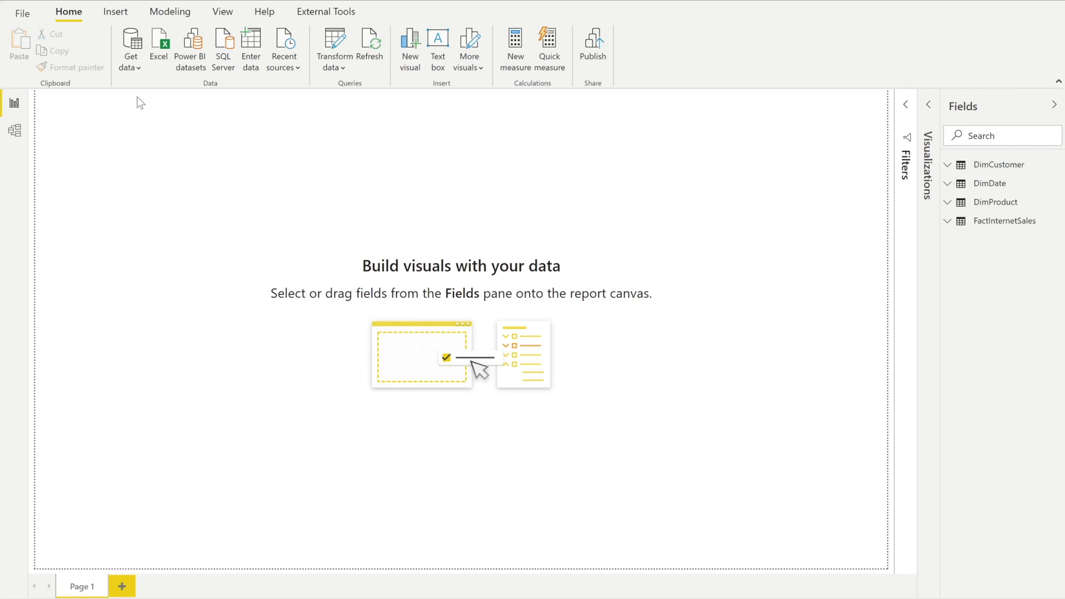
Choose Excel as a new data source and add a local model to allow changes
{"action": "left_click", "coordinate": [132, 60]}
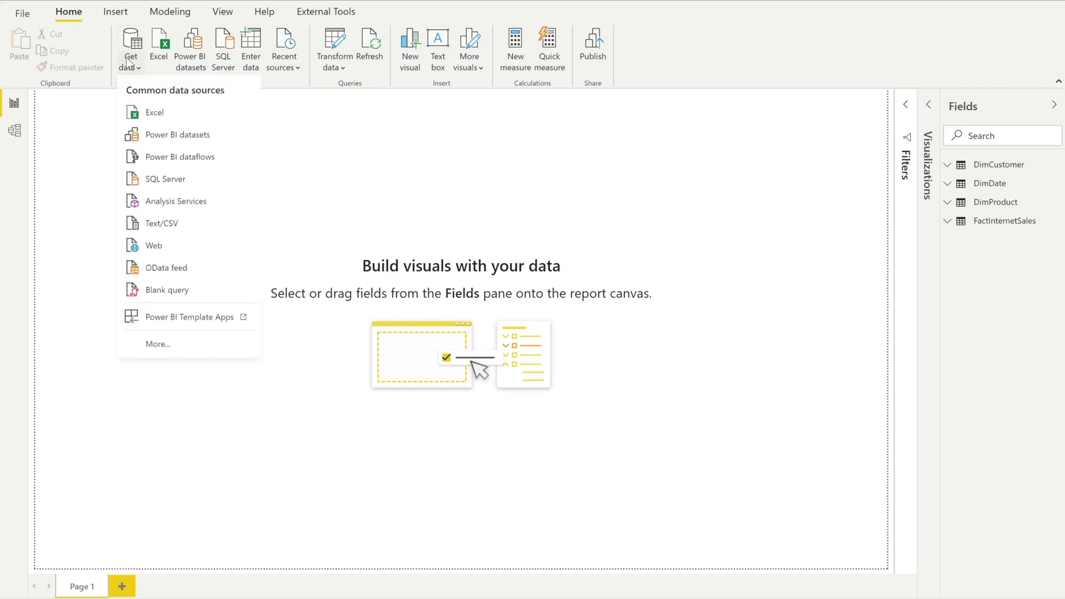
{"action": "left_click", "coordinate": [174, 111]}
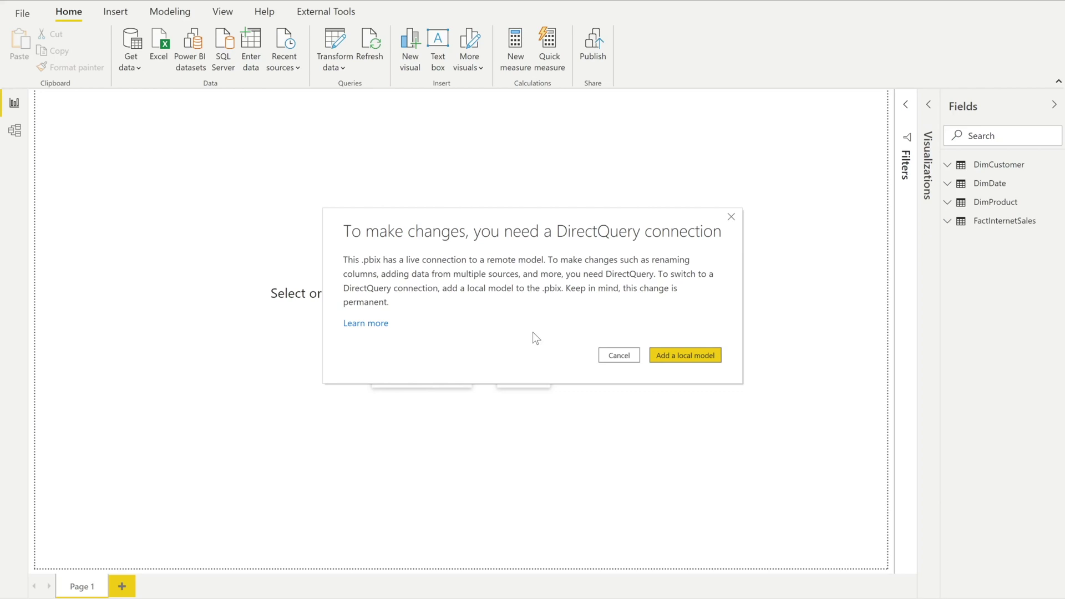
{"action": "left_click", "coordinate": [695, 358]}
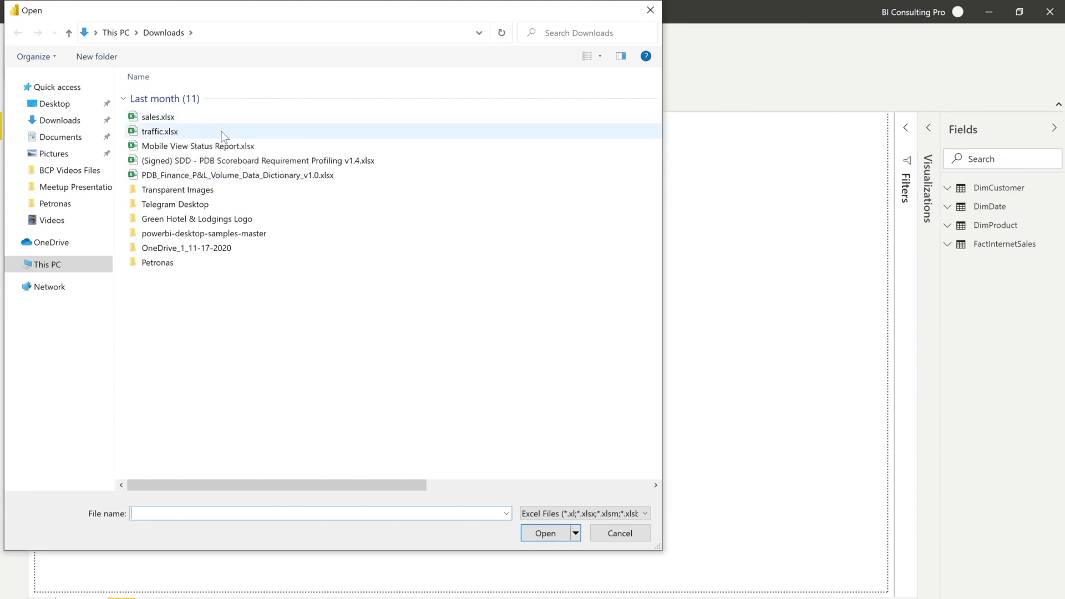
Open the sales.xlsx workbook from the Downloads folder
{"action": "right_click", "coordinate": [183, 118]}
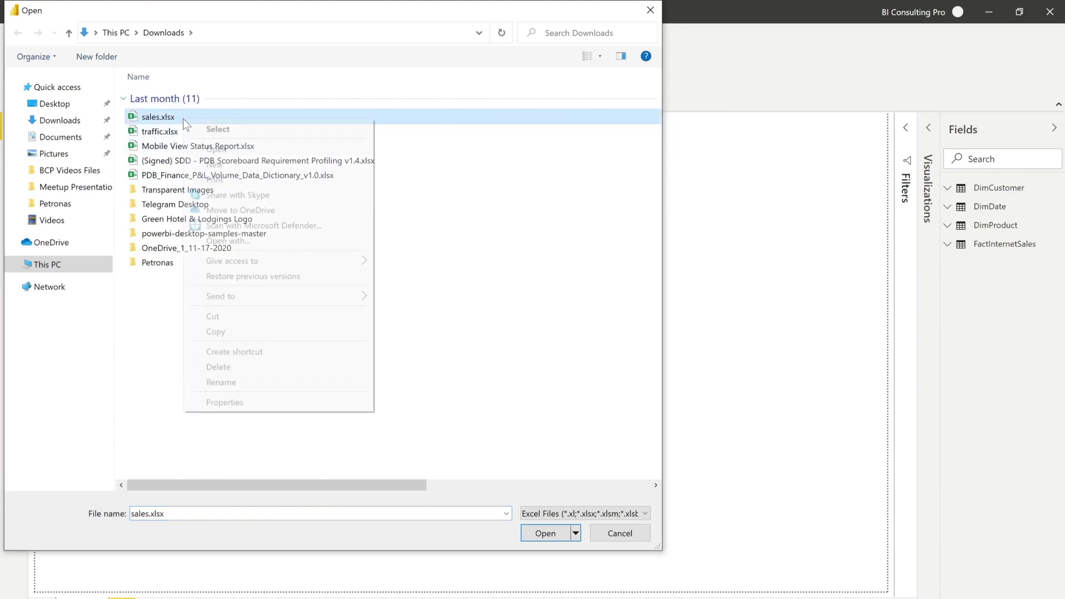
{"action": "left_click", "coordinate": [488, 398]}
{"action": "left_click", "coordinate": [383, 324]}
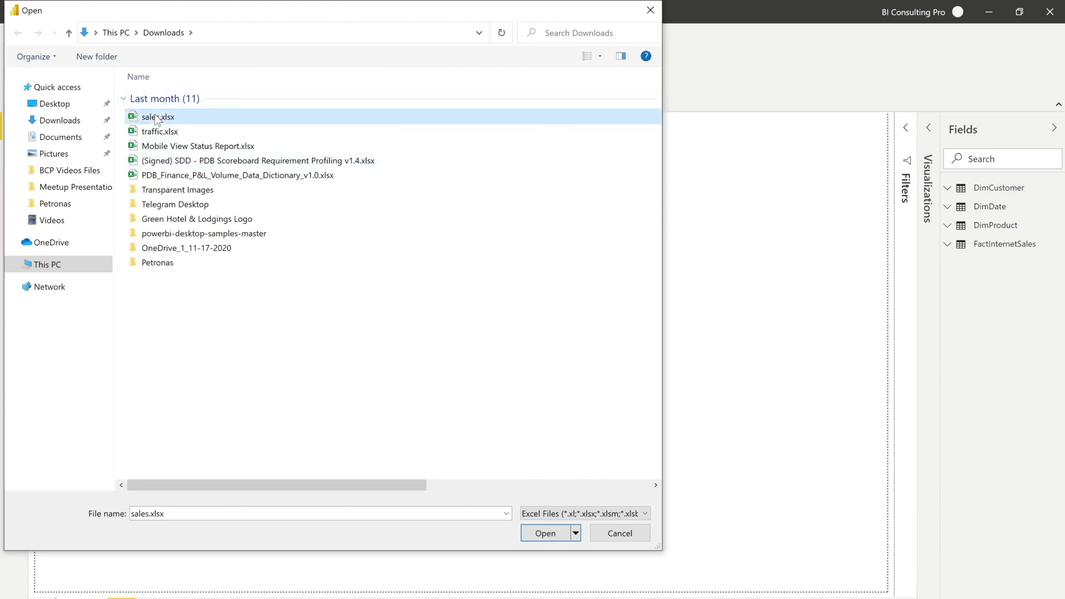
{"action": "left_click", "coordinate": [537, 533]}
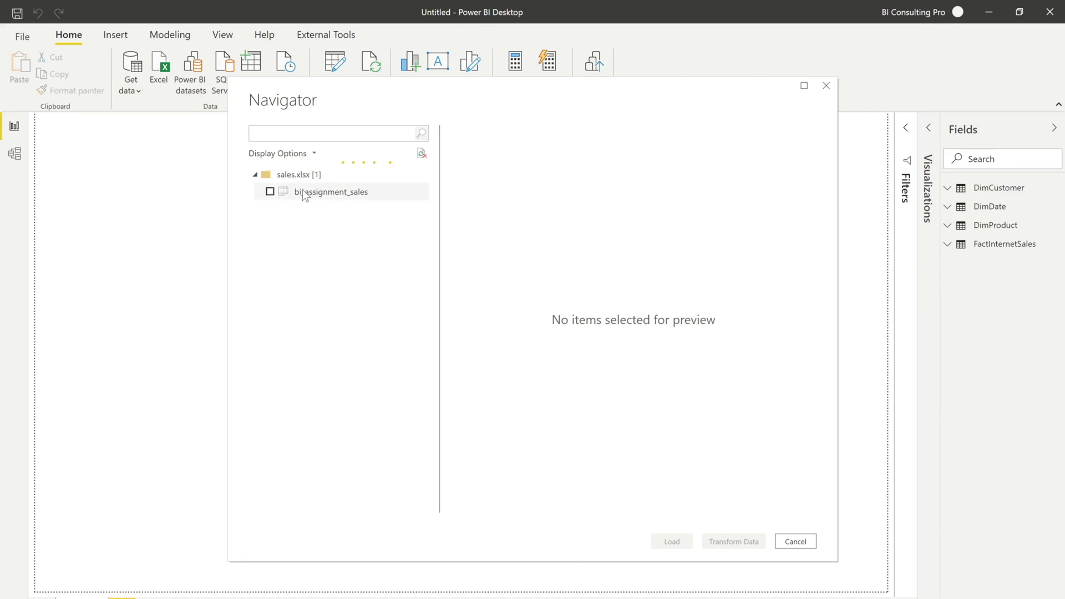
Load the bi_assignment_sales table and confirm the second-data-source warning
{"action": "left_click", "coordinate": [271, 193]}
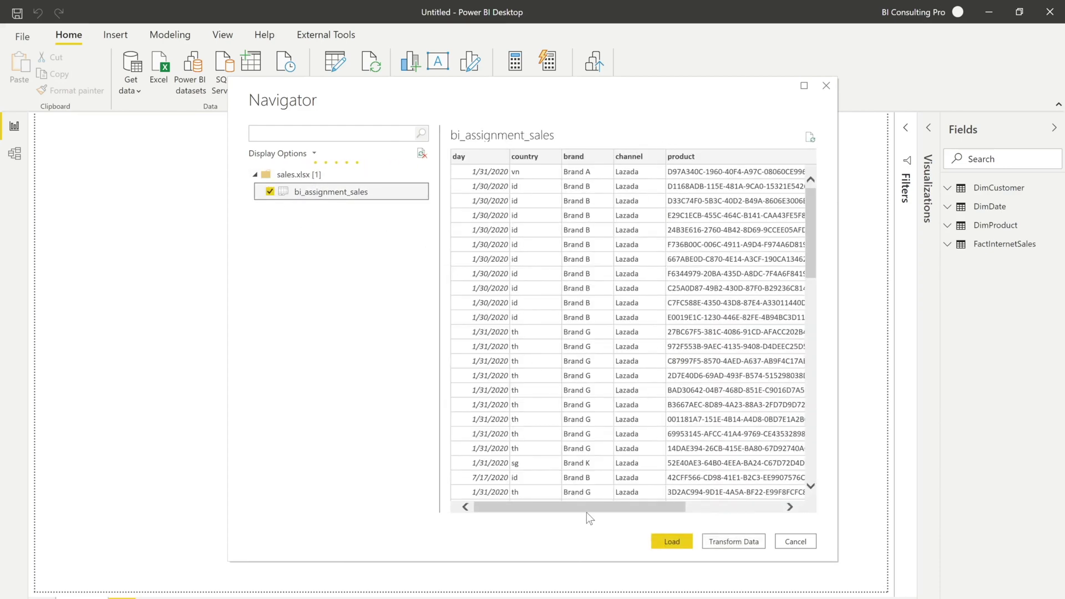
{"action": "left_click_drag", "start_coordinate": [588, 511], "coordinate": [752, 517]}
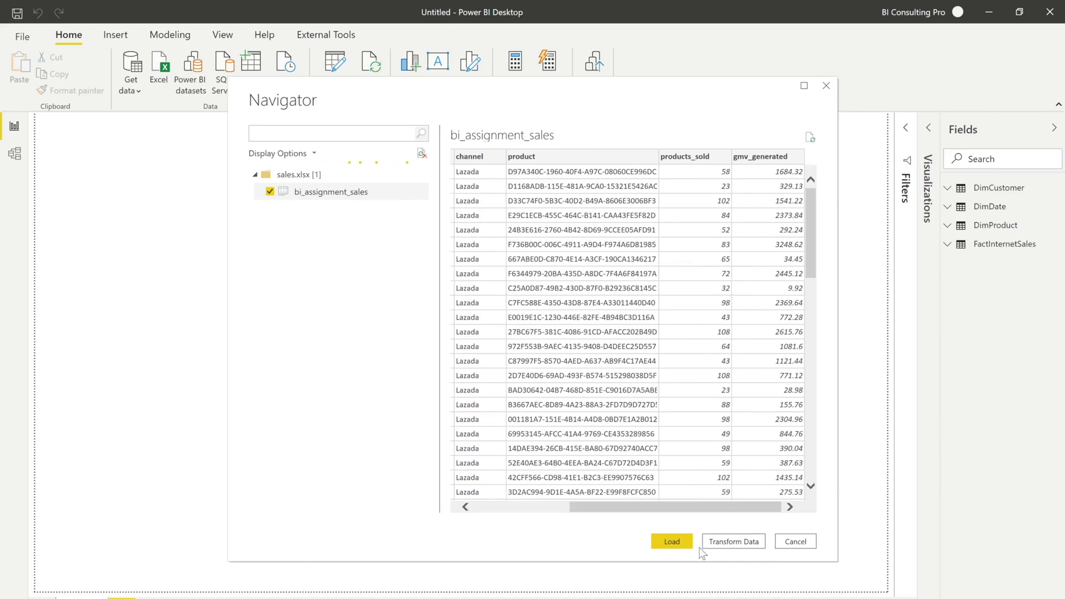
{"action": "left_click", "coordinate": [672, 540]}
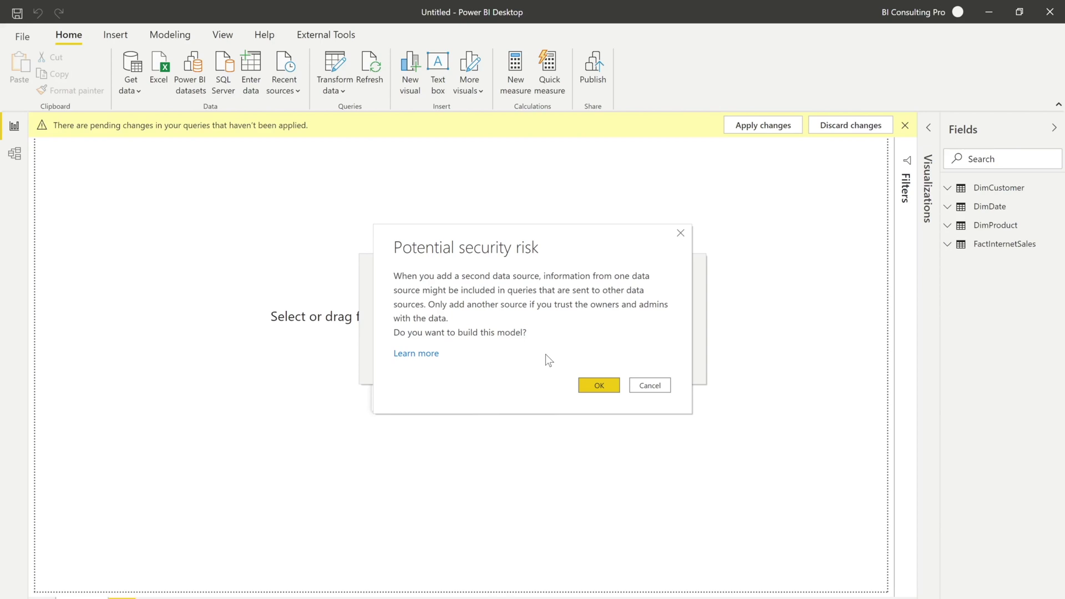
{"action": "left_click", "coordinate": [586, 385]}
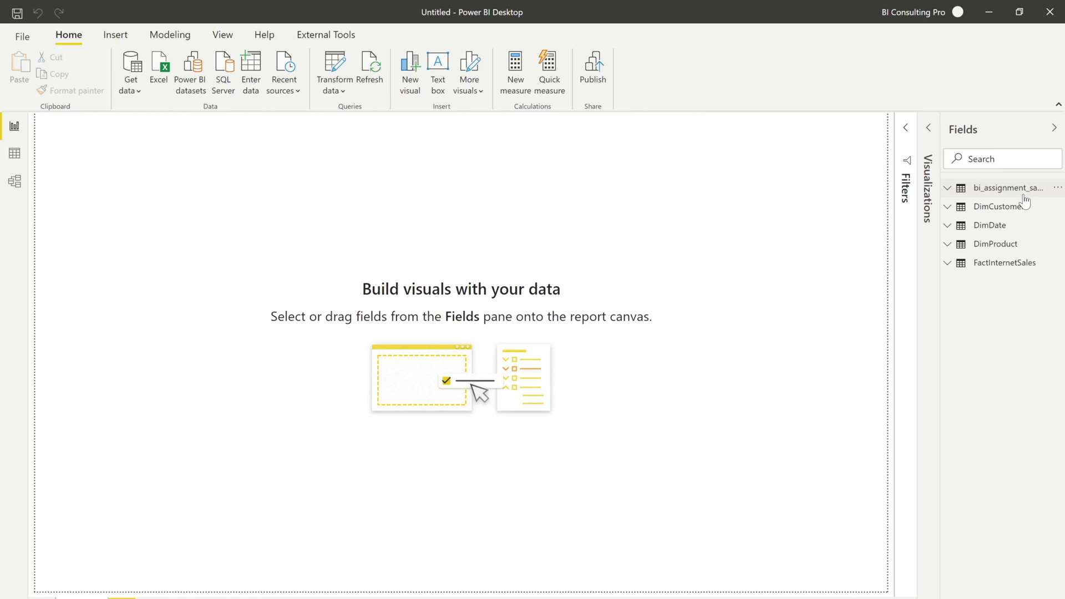
Accept the security warning and start a SQL Server database connection
{"action": "mouse_move", "coordinate": [1024, 198]}
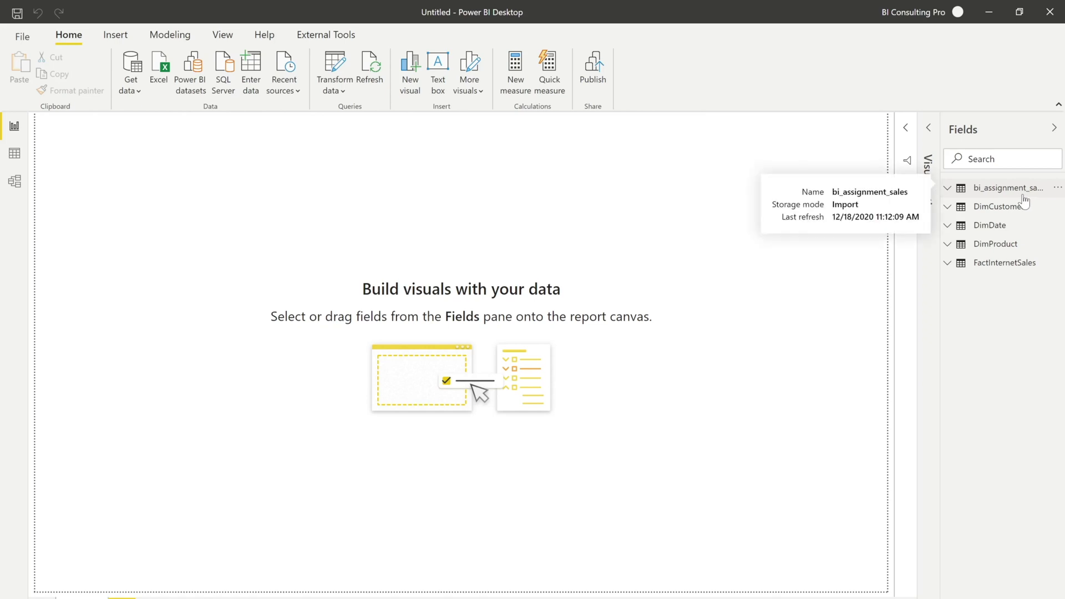
{"action": "mouse_move", "coordinate": [999, 209]}
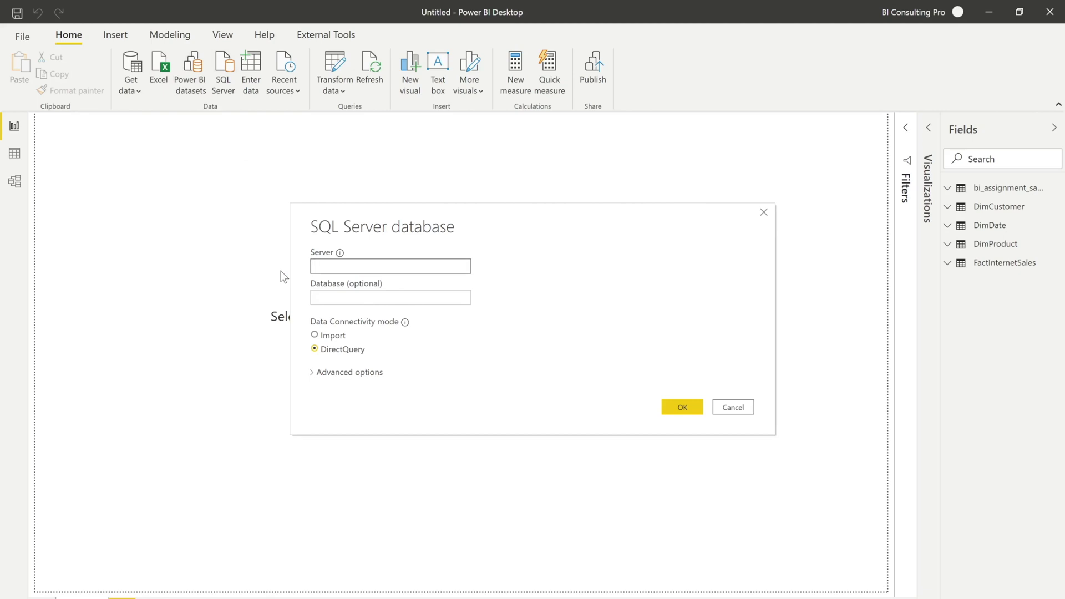
Connect to the local SQL Server '.' in Import mode
{"action": "type", "text": "."}
{"action": "left_click", "coordinate": [333, 335]}
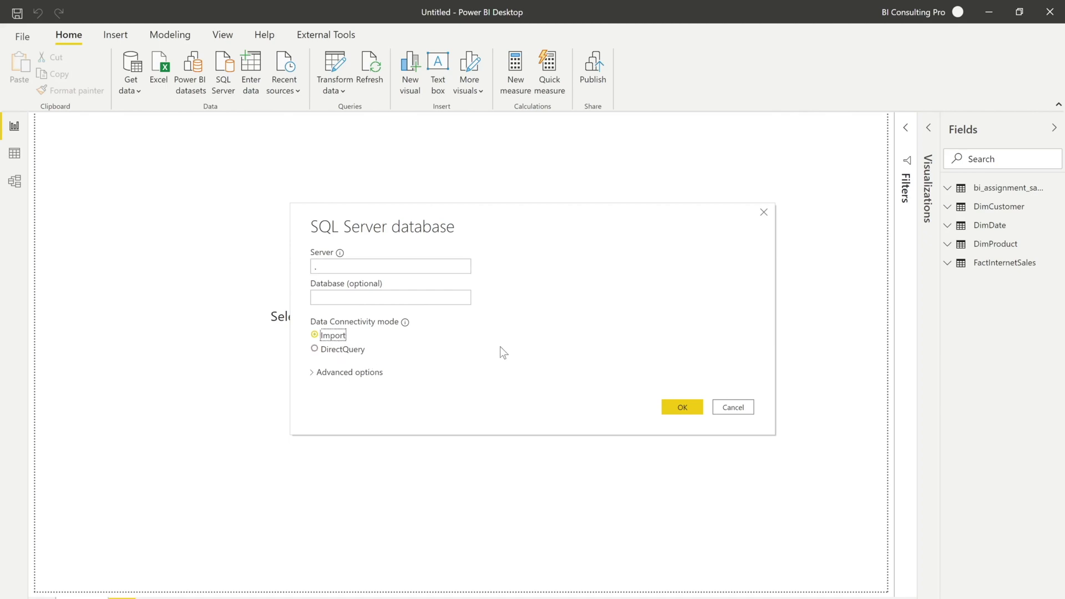
{"action": "left_click", "coordinate": [684, 408]}
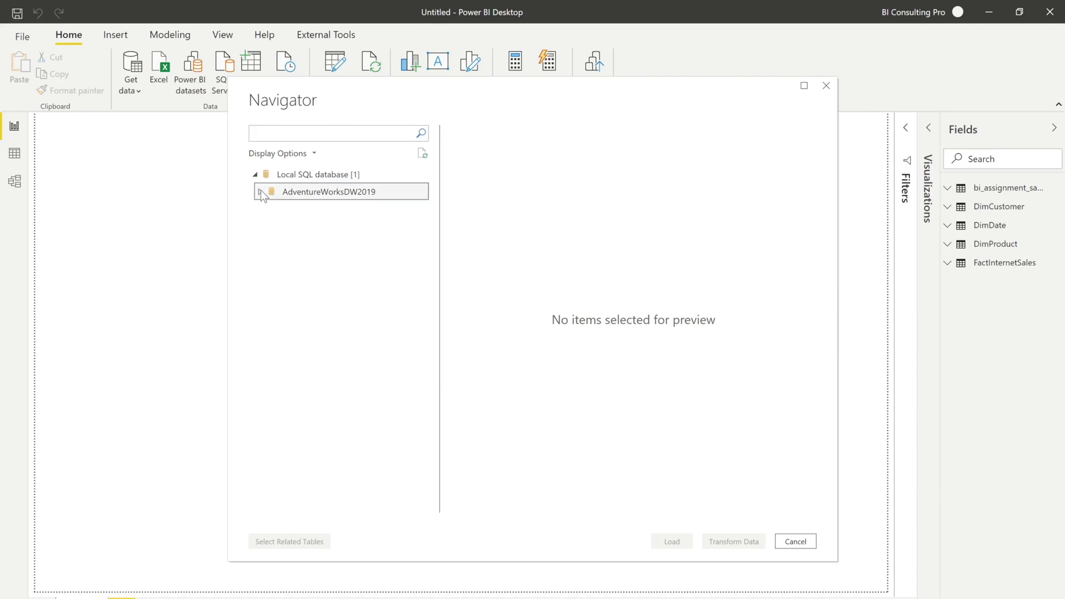
Load DimGeography and DimReseller from AdventureWorksDW2019 into the model
{"action": "left_click", "coordinate": [260, 192]}
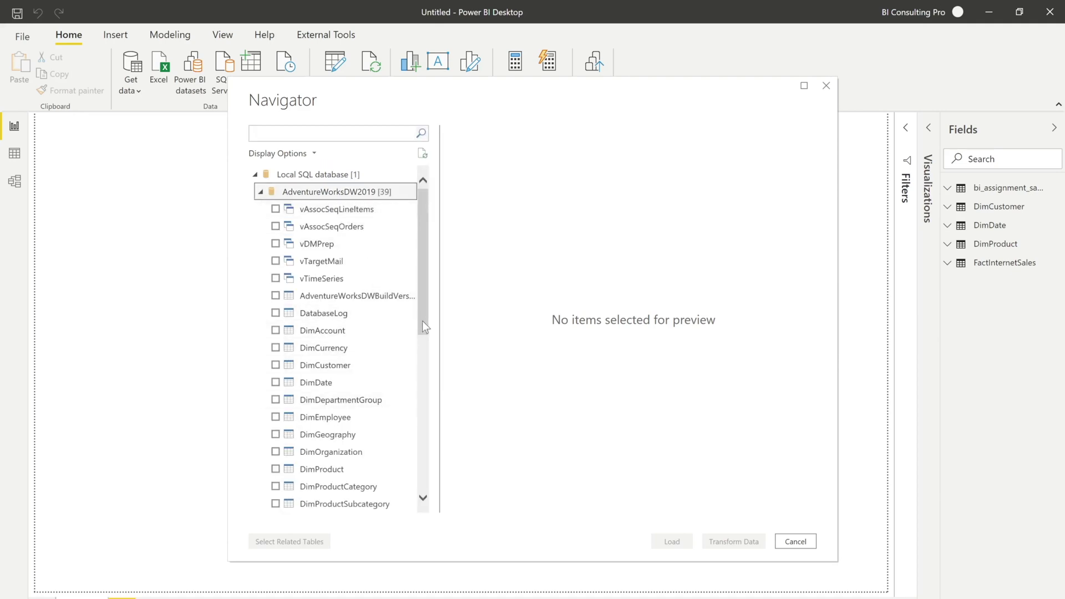
{"action": "scroll", "coordinate": [421, 320], "scroll_direction": "down", "scroll_amount": 1}
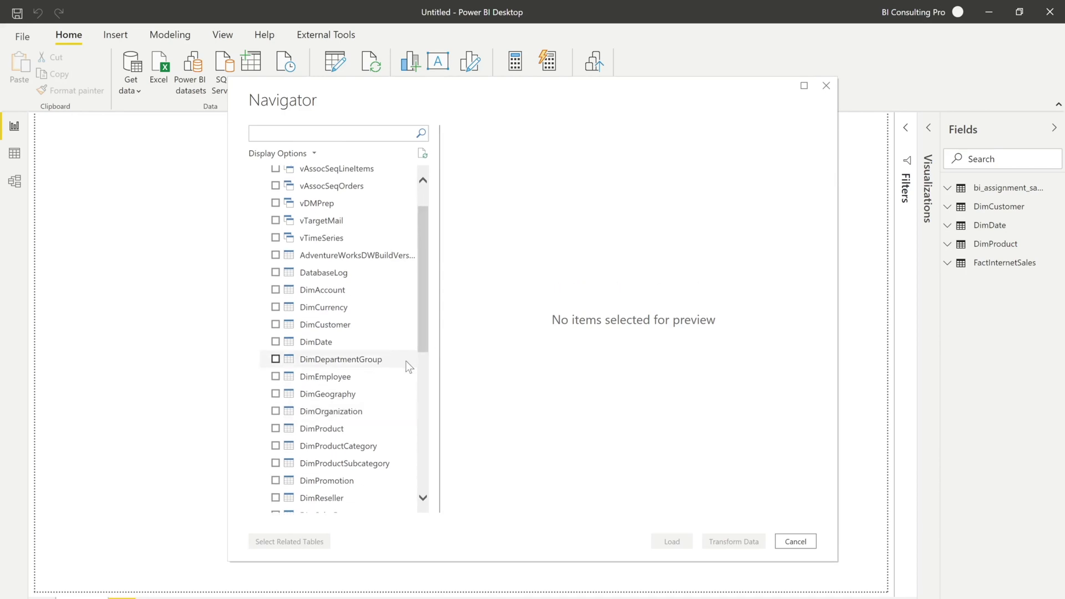
{"action": "scroll", "coordinate": [424, 367], "scroll_direction": "down", "scroll_amount": 2}
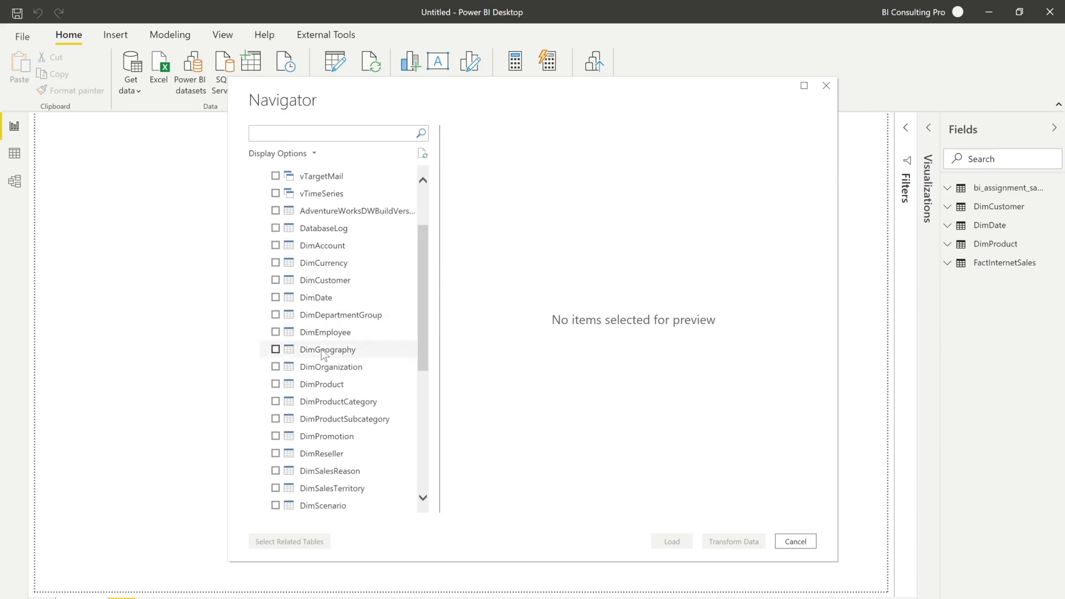
{"action": "left_click", "coordinate": [276, 350]}
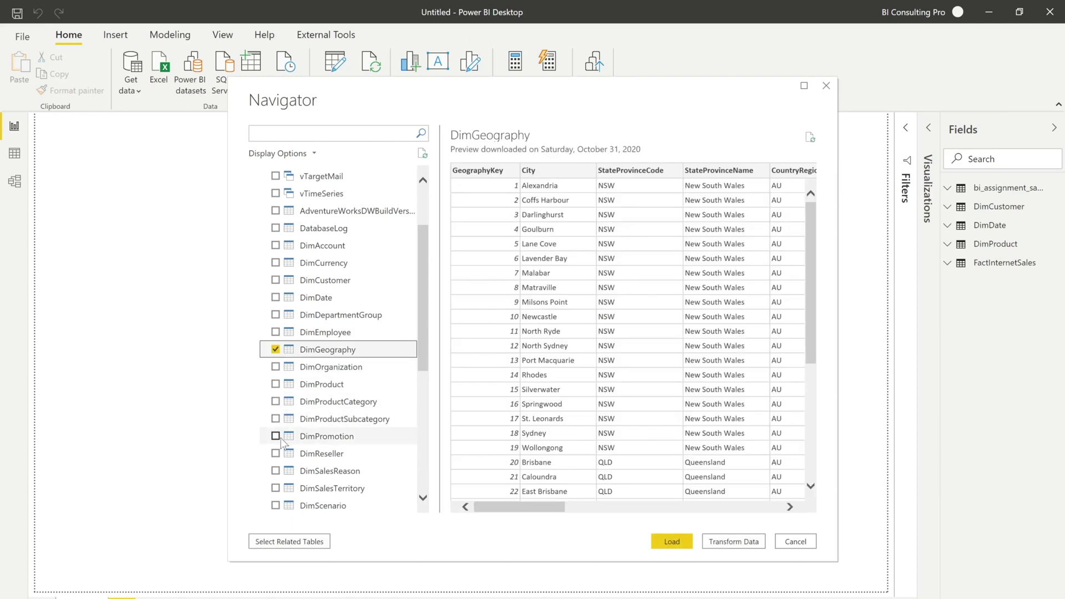
{"action": "left_click", "coordinate": [277, 454]}
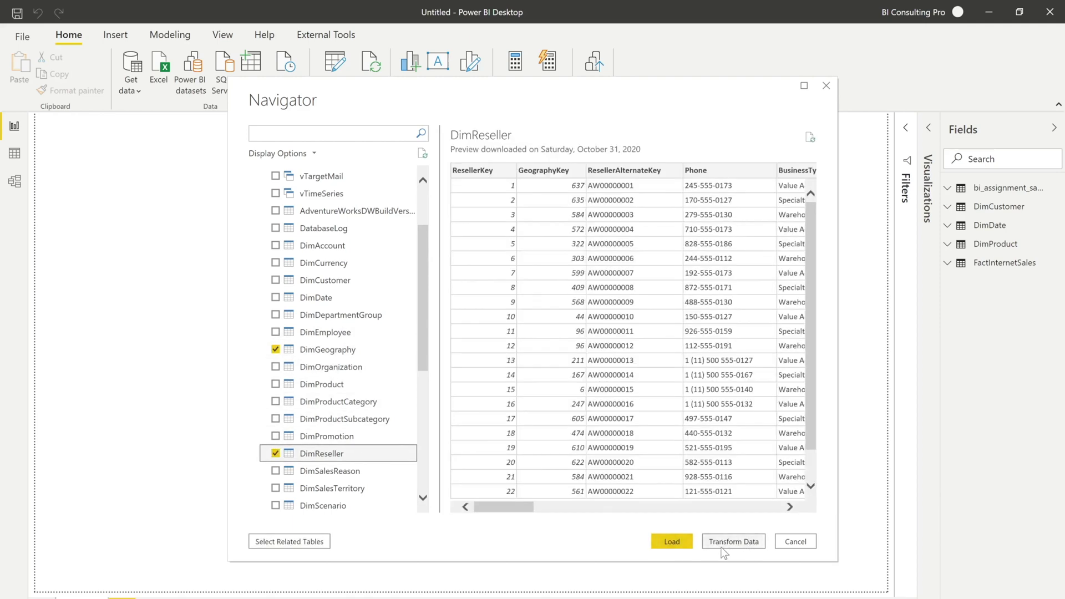
{"action": "left_click", "coordinate": [672, 542]}
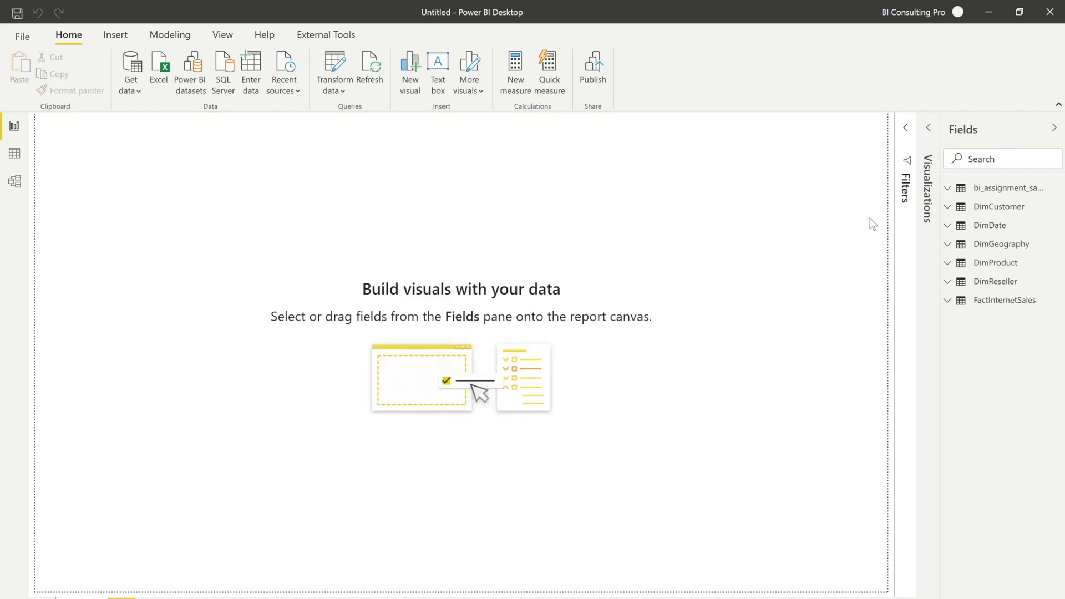
In Model view, set 'Show the database in header' and 'Pin key field on top of card' to Yes
{"action": "left_click", "coordinate": [15, 180]}
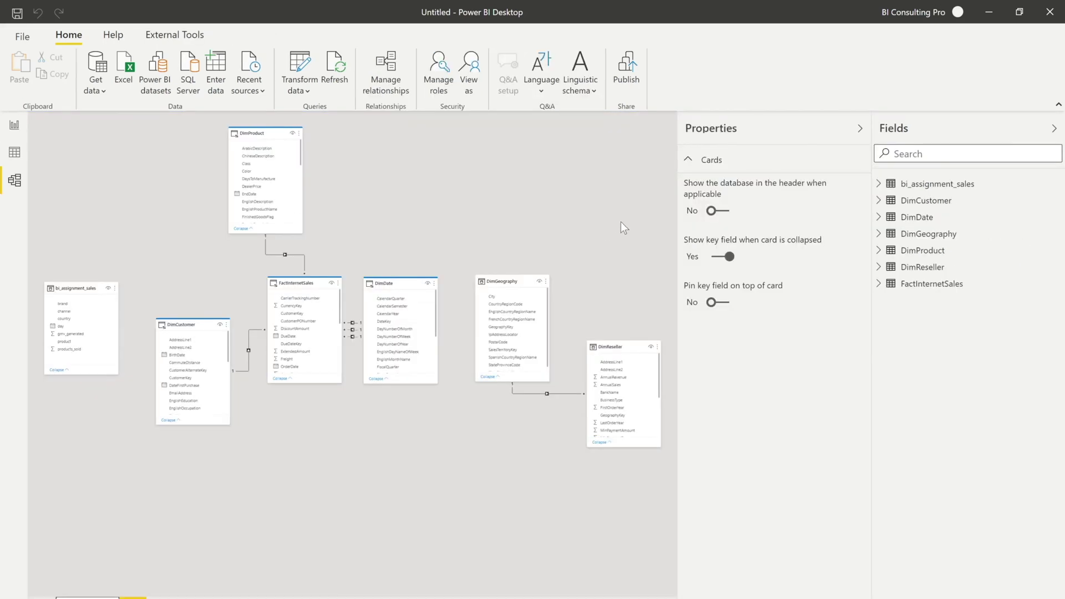
{"action": "left_click", "coordinate": [715, 210]}
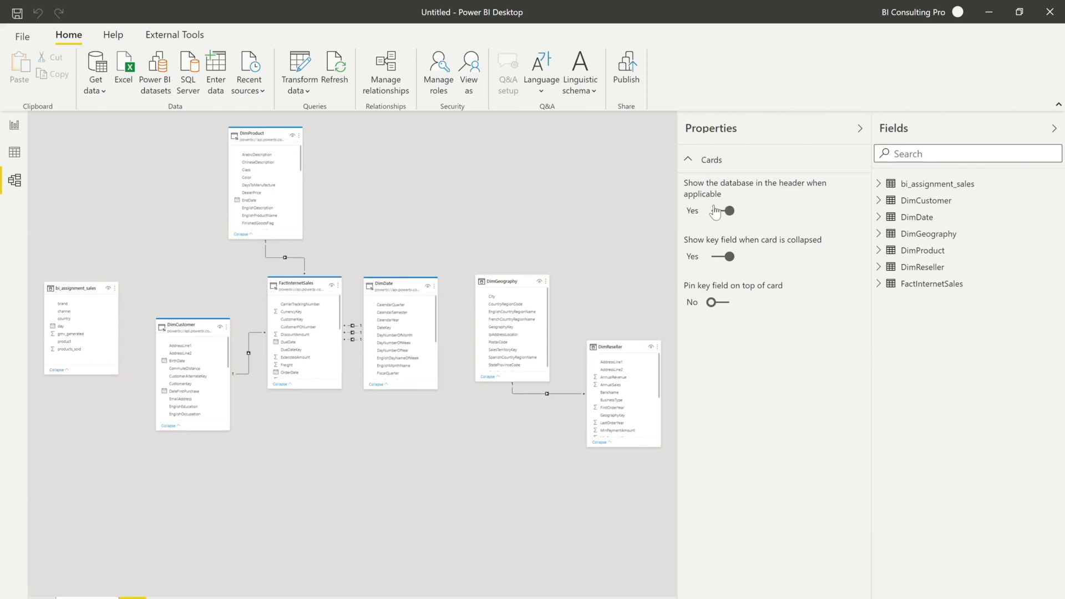
{"action": "left_click", "coordinate": [717, 302]}
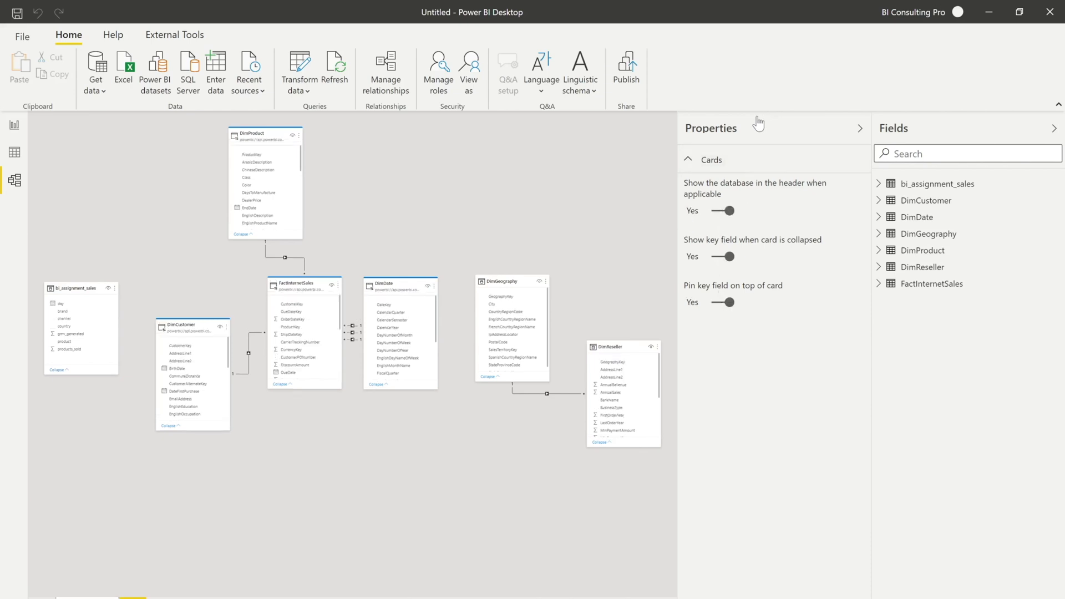
{"action": "left_click", "coordinate": [860, 129]}
{"action": "left_click", "coordinate": [1054, 129]}
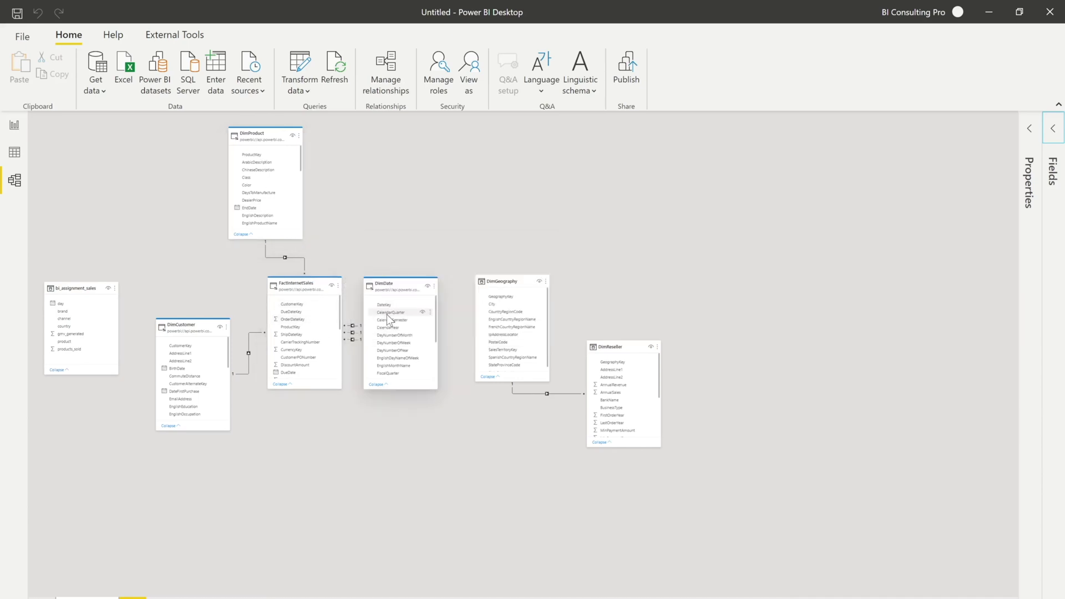
Select the DimGeography, DimReseller and bi_assignment_sales table cards in the diagram
{"action": "left_click", "coordinate": [517, 283]}
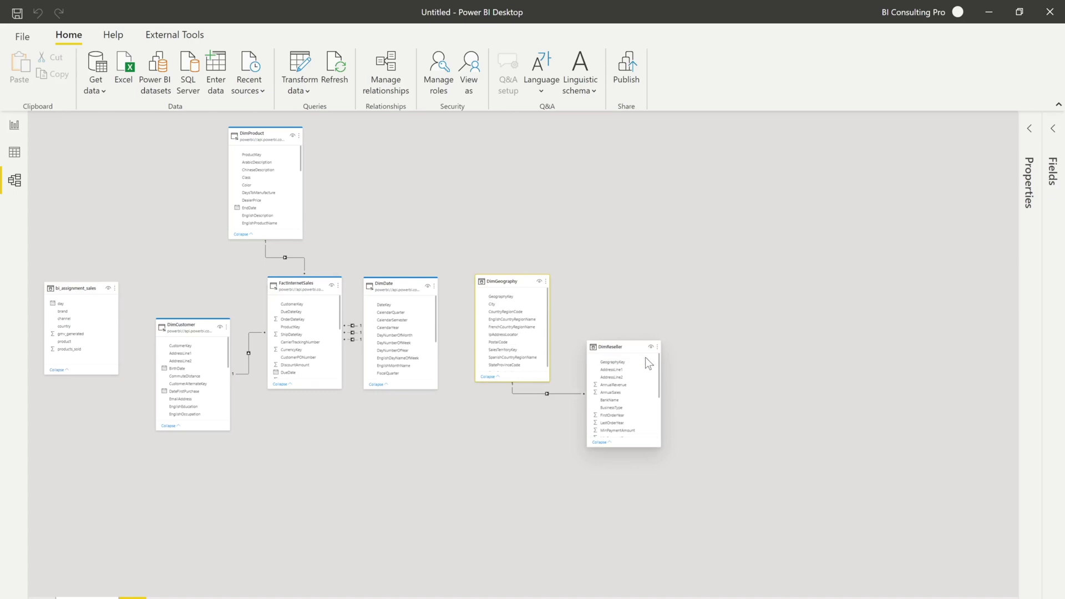
{"action": "left_click", "coordinate": [633, 349]}
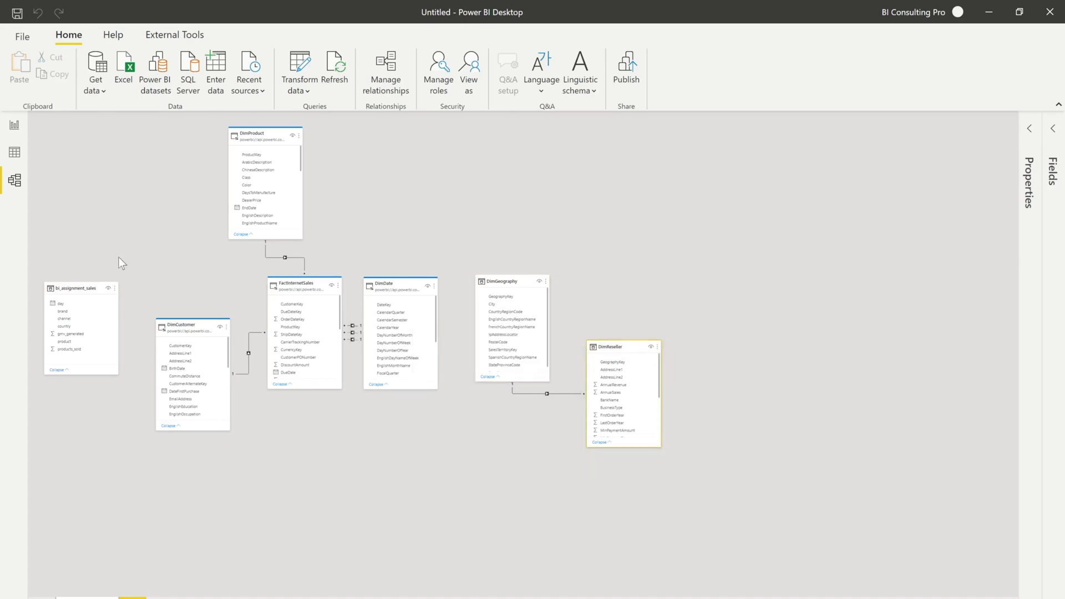
{"action": "left_click", "coordinate": [60, 284]}
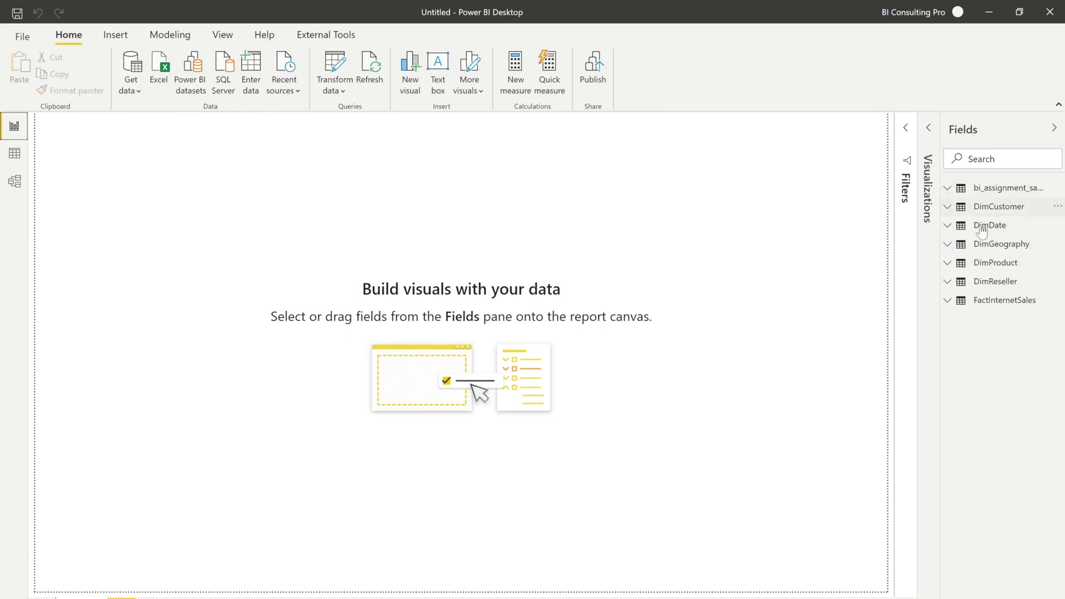
Search fields for 'product', add DimProduct's EnglishProductName as a table visual and widen it
{"action": "left_click", "coordinate": [952, 265]}
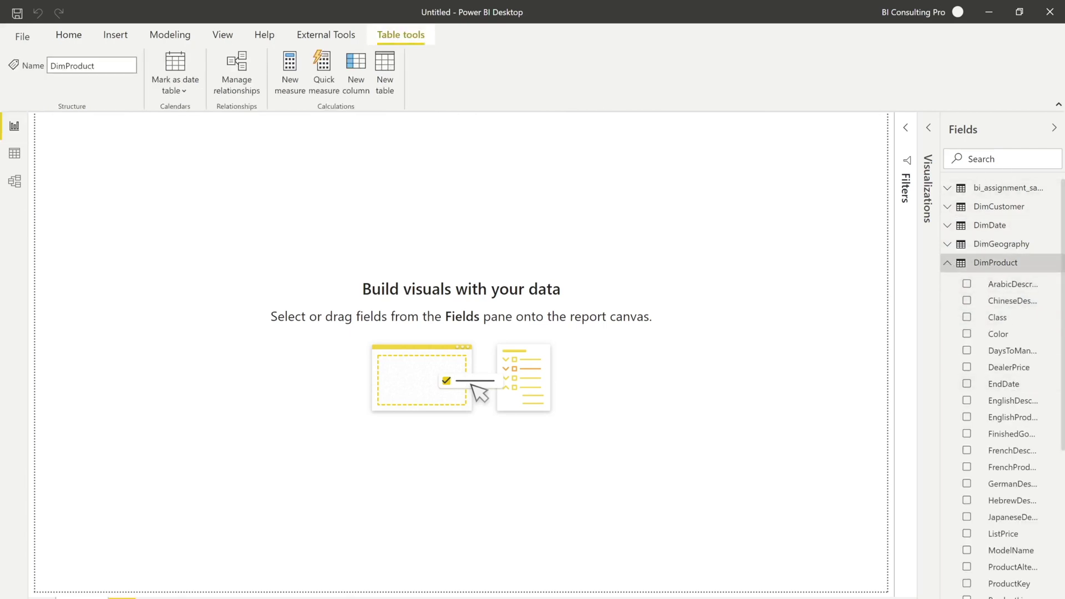
{"action": "left_click", "coordinate": [993, 159]}
{"action": "type", "text": "prao"}
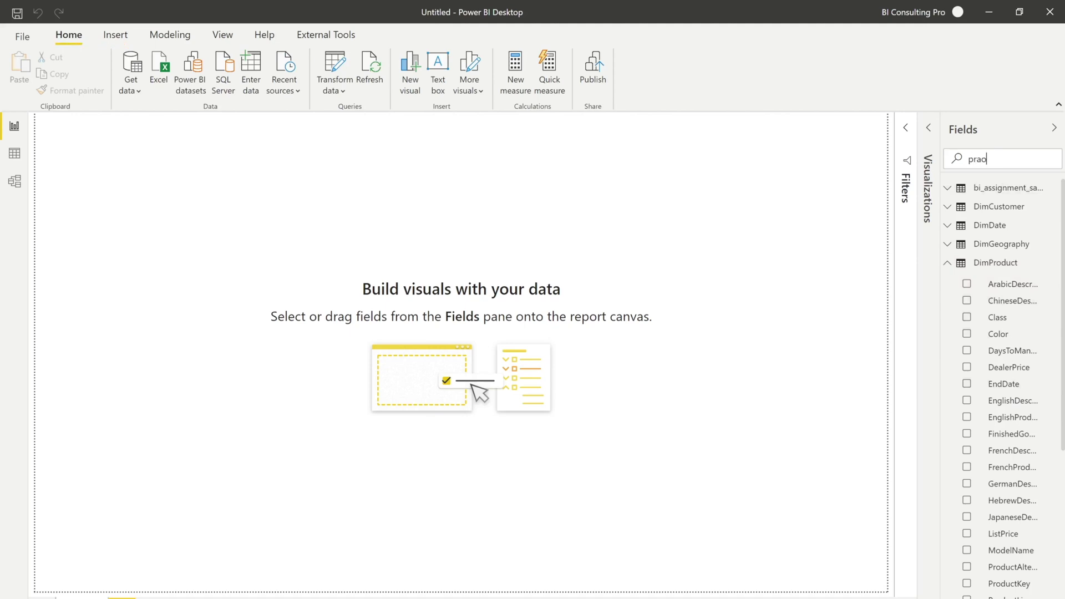
{"action": "key", "text": "BackSpace"}
{"action": "key", "text": "BackSpace"}
{"action": "type", "text": "o"}
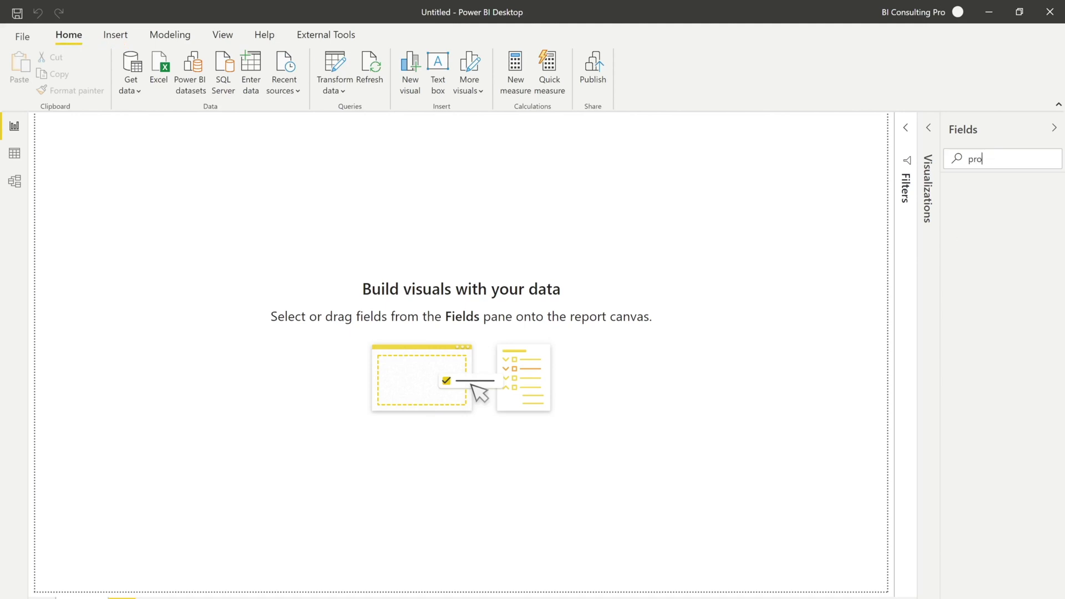
{"action": "type", "text": "duct"}
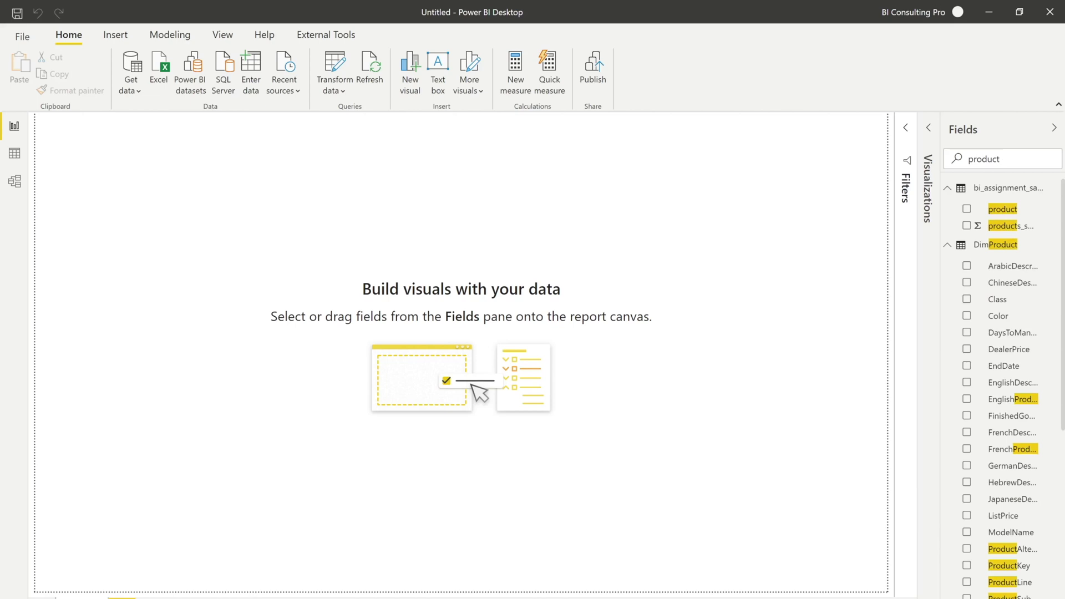
{"action": "left_click_drag", "start_coordinate": [1010, 398], "coordinate": [261, 430]}
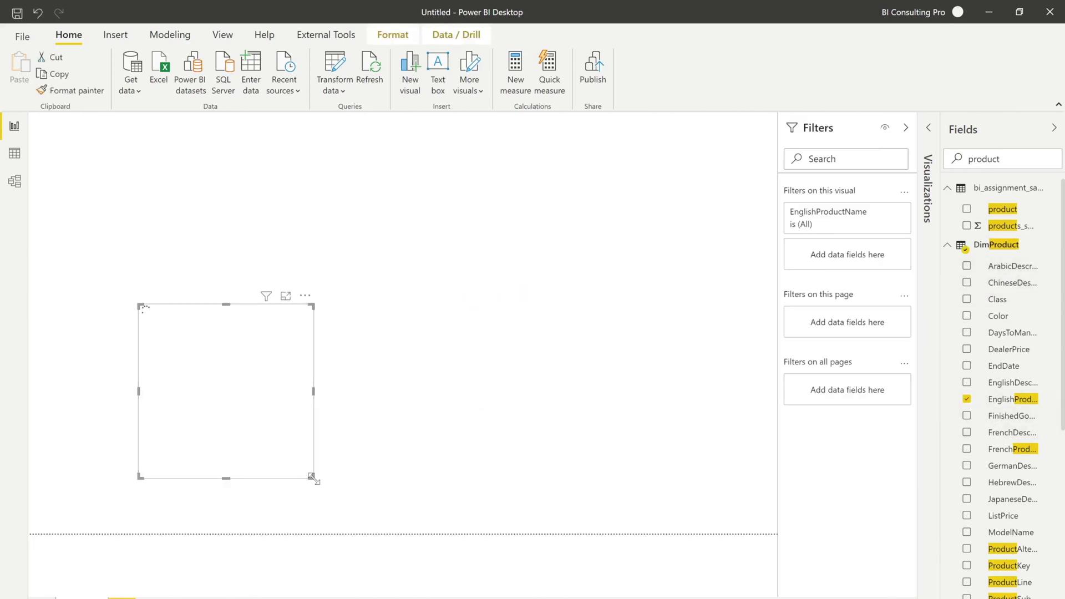
{"action": "left_click_drag", "start_coordinate": [311, 478], "coordinate": [443, 485]}
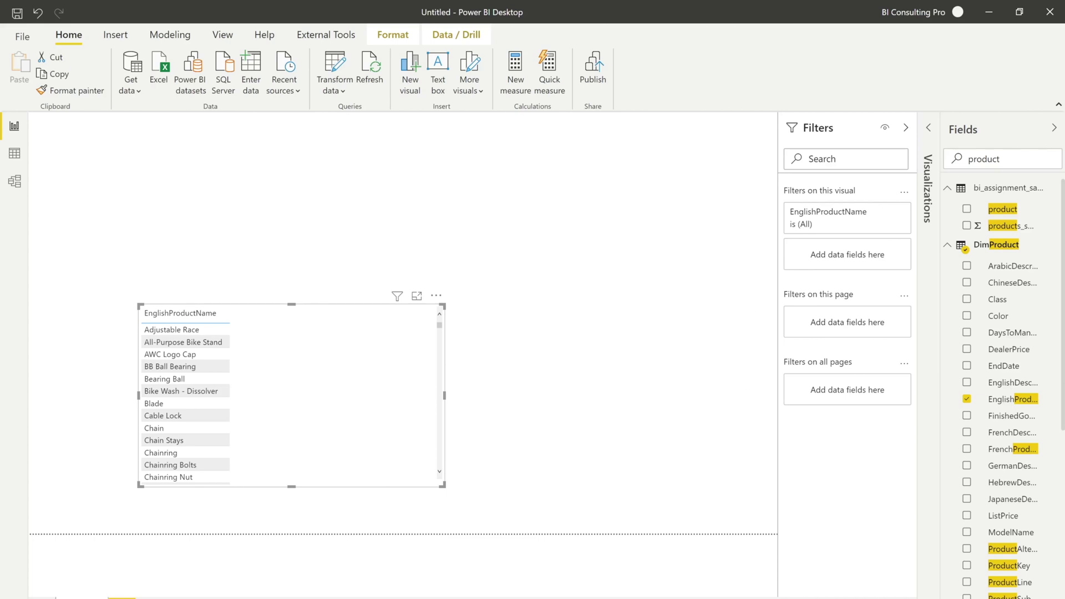
Add SalesAmount, convert the visual to a stacked column chart and enlarge it
{"action": "left_click", "coordinate": [927, 127]}
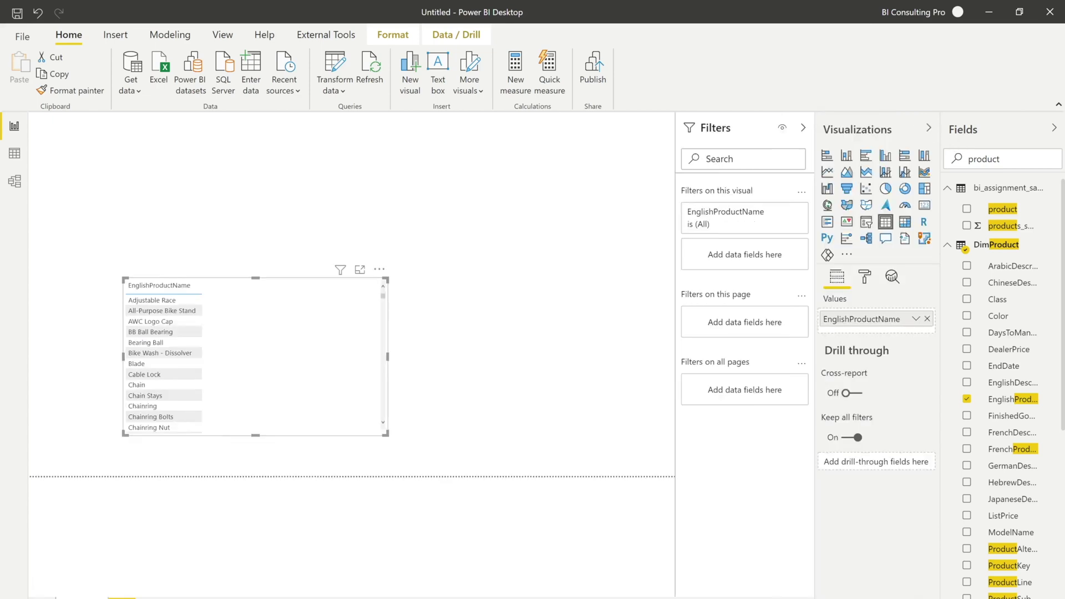
{"action": "left_click", "coordinate": [999, 159]}
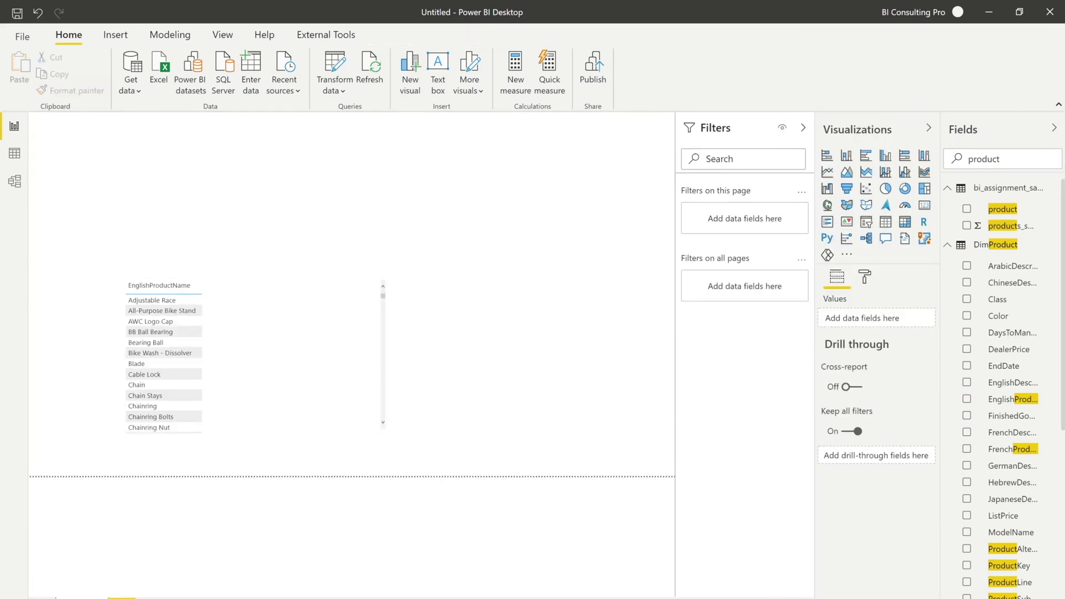
{"action": "key", "text": "ctrl+a"}
{"action": "type", "text": "amount"}
{"action": "left_click_drag", "start_coordinate": [1013, 293], "coordinate": [331, 353]}
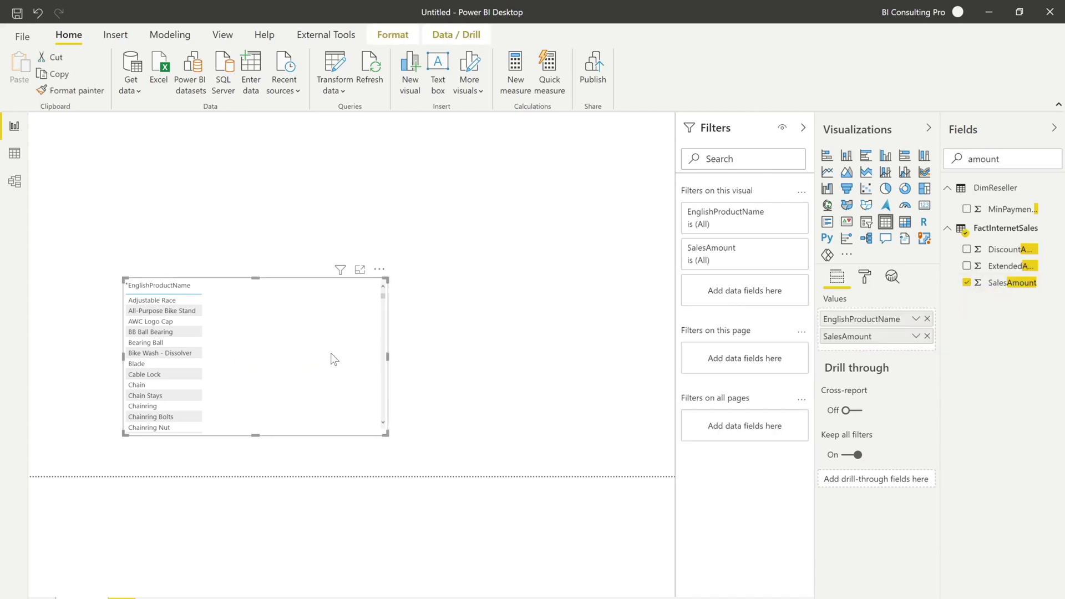
{"action": "left_click", "coordinate": [849, 157]}
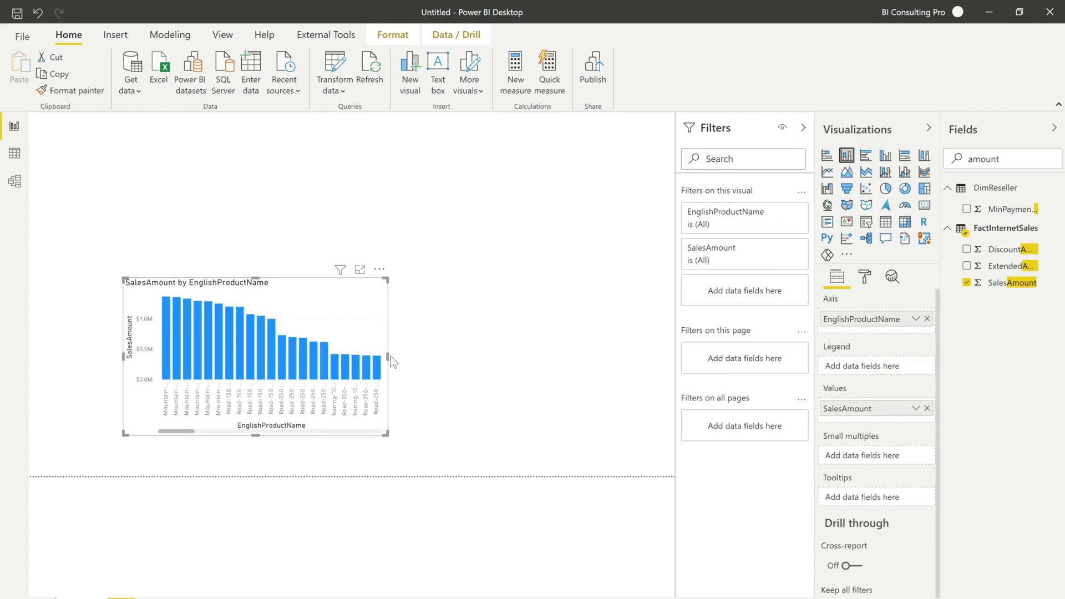
{"action": "left_click_drag", "start_coordinate": [390, 356], "coordinate": [571, 385]}
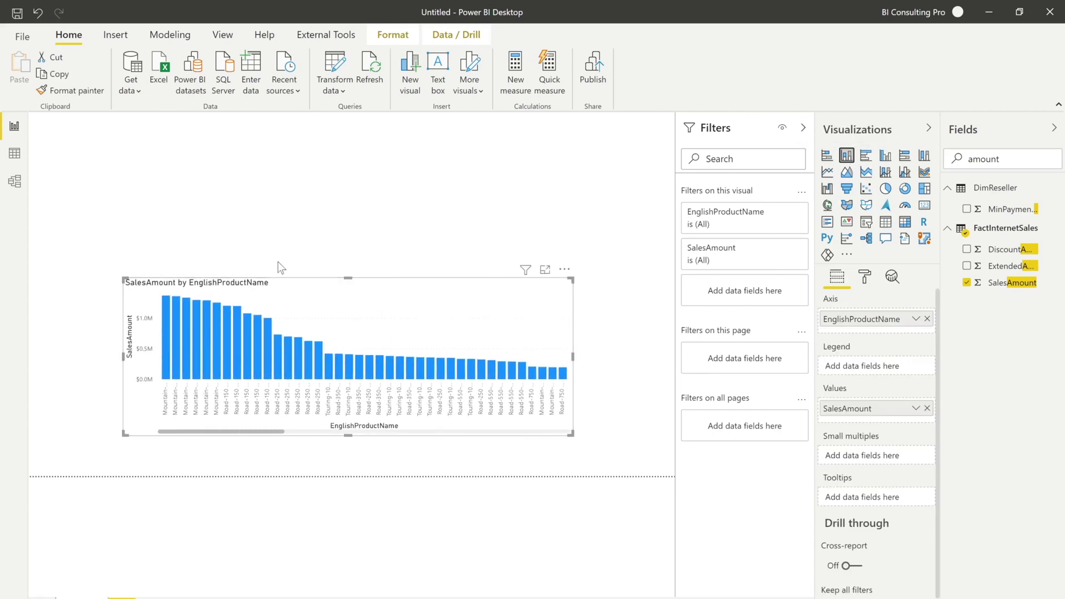
{"action": "left_click_drag", "start_coordinate": [351, 277], "coordinate": [354, 204]}
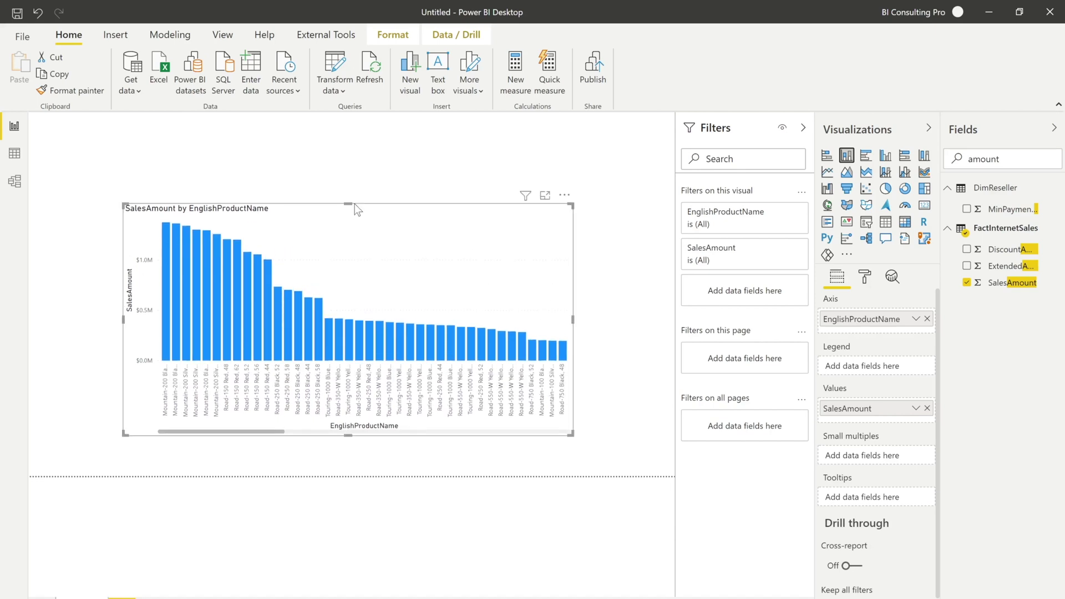
Filter EnglishProductName to Top N, top 10 by SalesAmount
{"action": "left_click", "coordinate": [719, 224]}
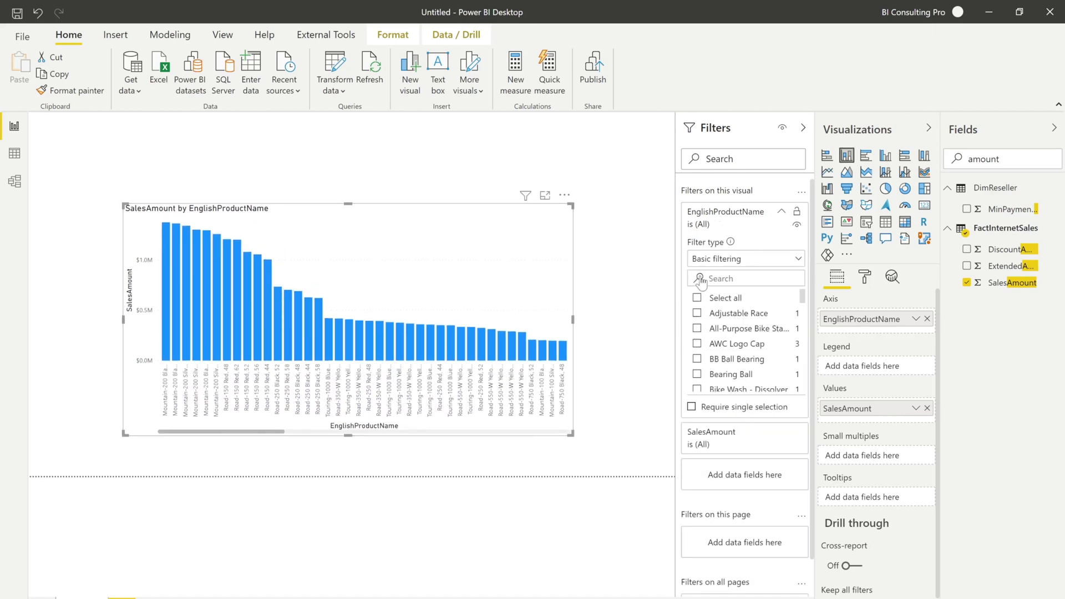
{"action": "left_click", "coordinate": [730, 259]}
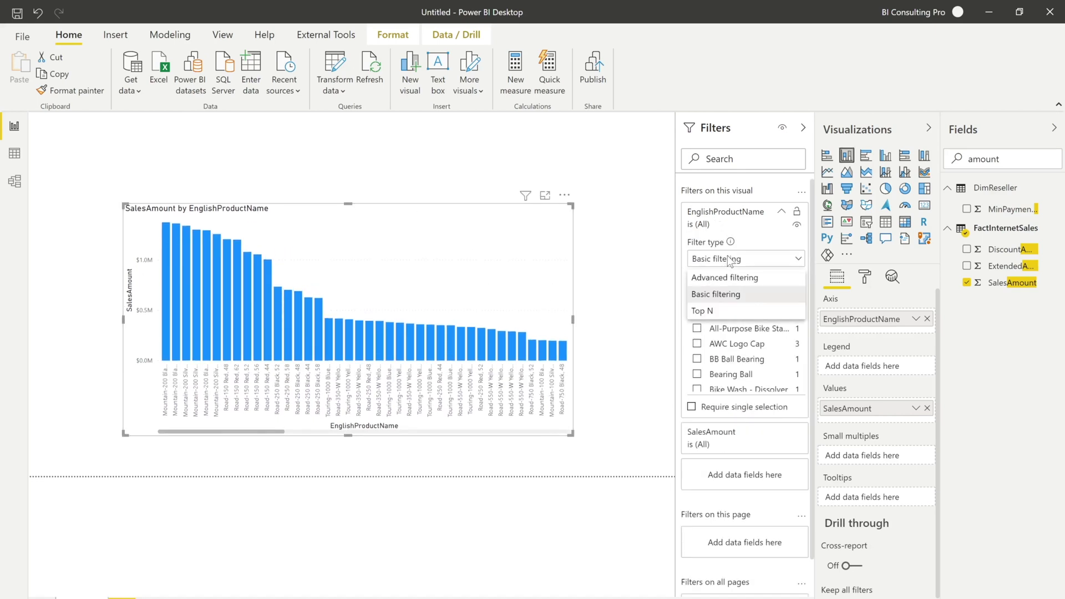
{"action": "left_click", "coordinate": [722, 310]}
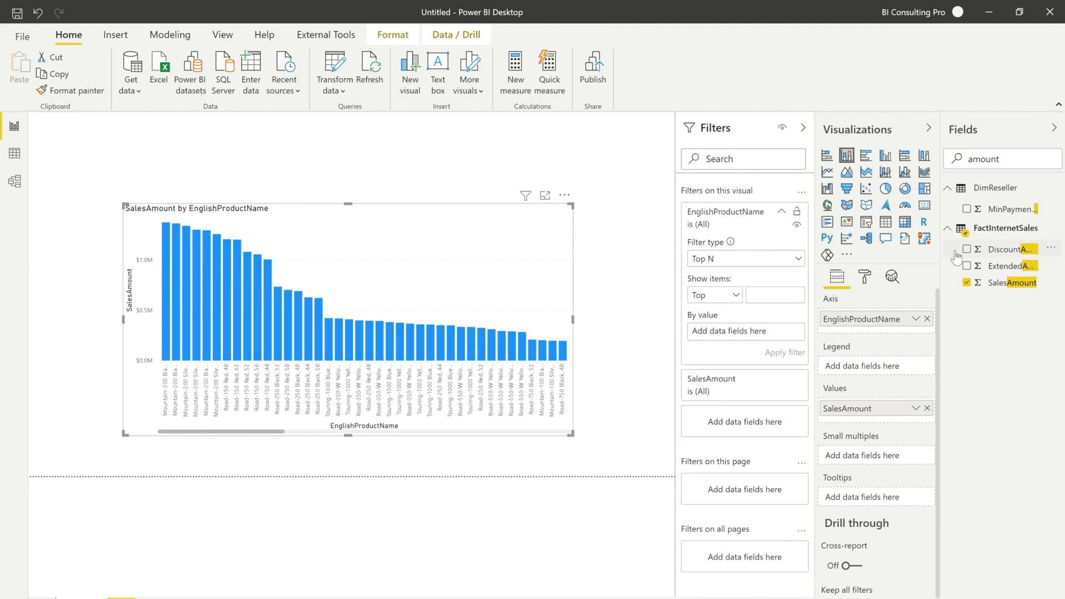
{"action": "left_click_drag", "start_coordinate": [971, 283], "coordinate": [730, 327]}
{"action": "left_click", "coordinate": [762, 294]}
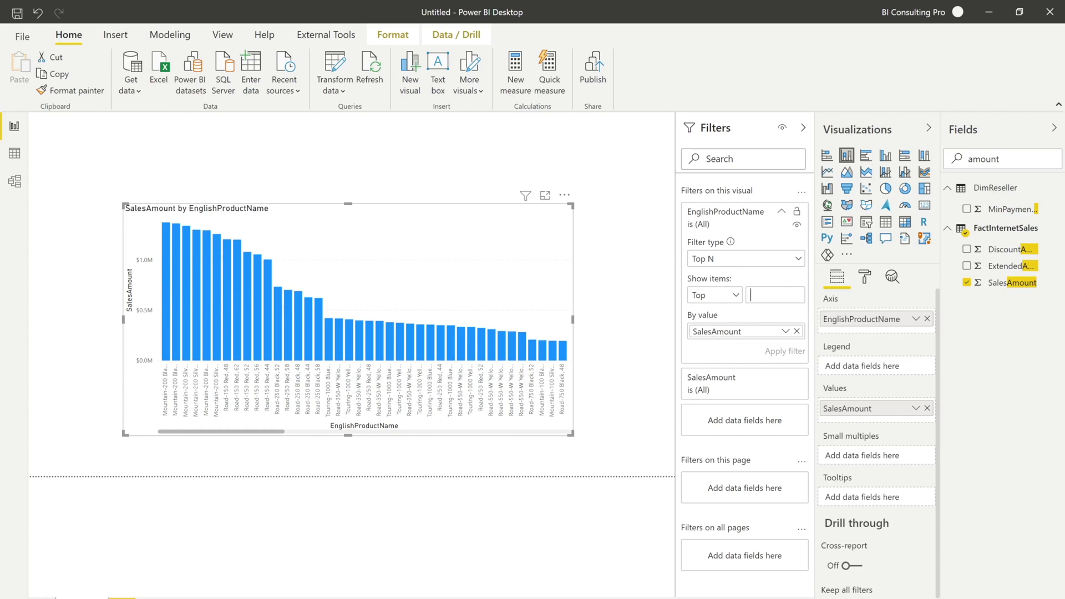
{"action": "type", "text": "10"}
{"action": "left_click", "coordinate": [774, 352]}
{"action": "left_click", "coordinate": [949, 228]}
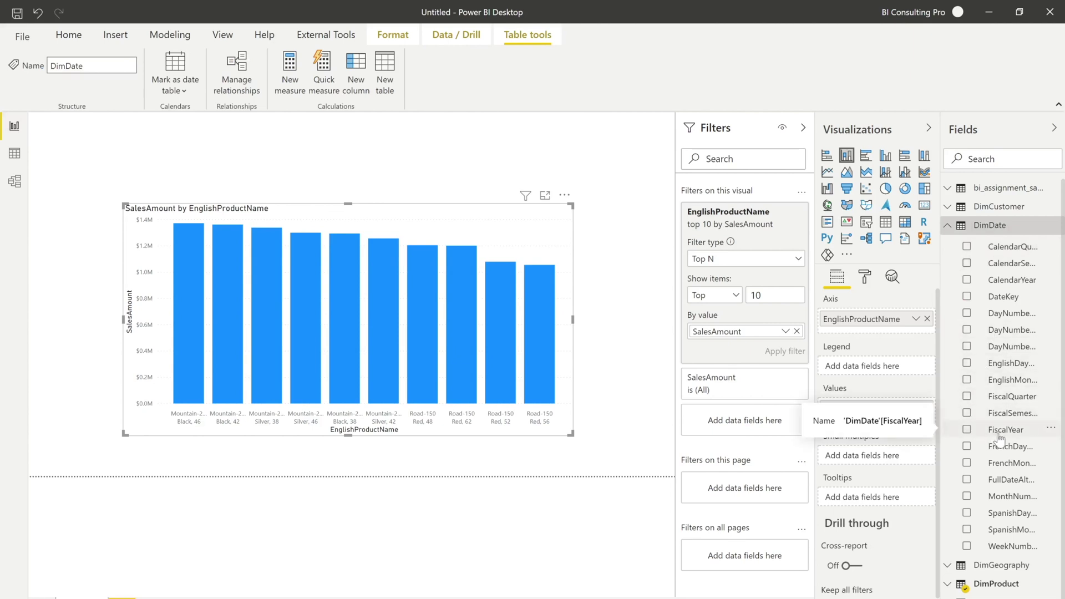
Put DimDate's FiscalYear in the Legend to stack columns by 2010–2013
{"action": "left_click_drag", "start_coordinate": [999, 438], "coordinate": [870, 378]}
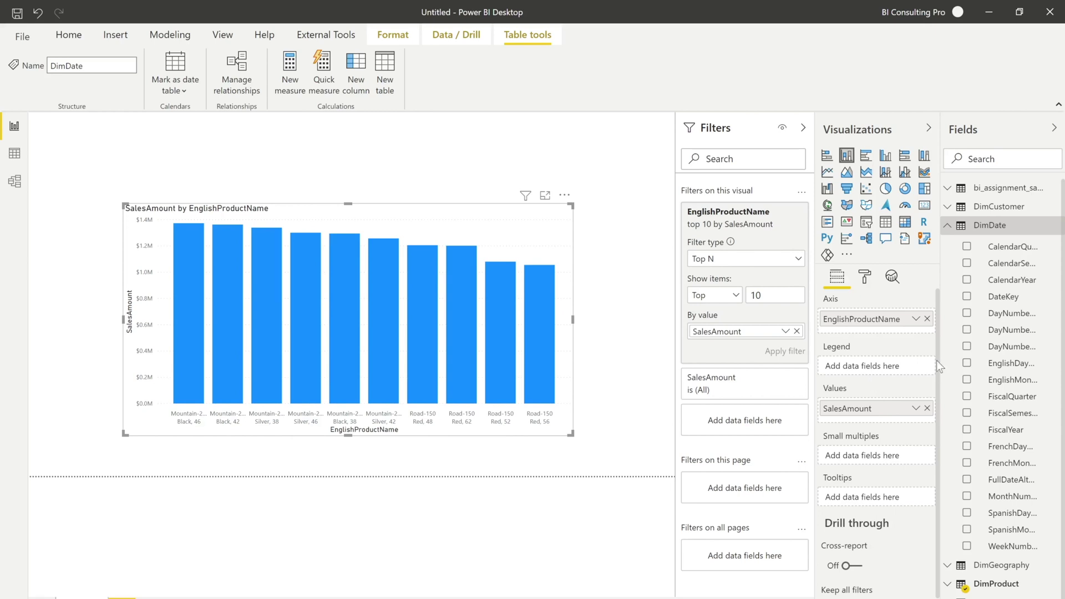
{"action": "left_click_drag", "start_coordinate": [1005, 430], "coordinate": [876, 370]}
{"action": "right_click", "coordinate": [876, 369]}
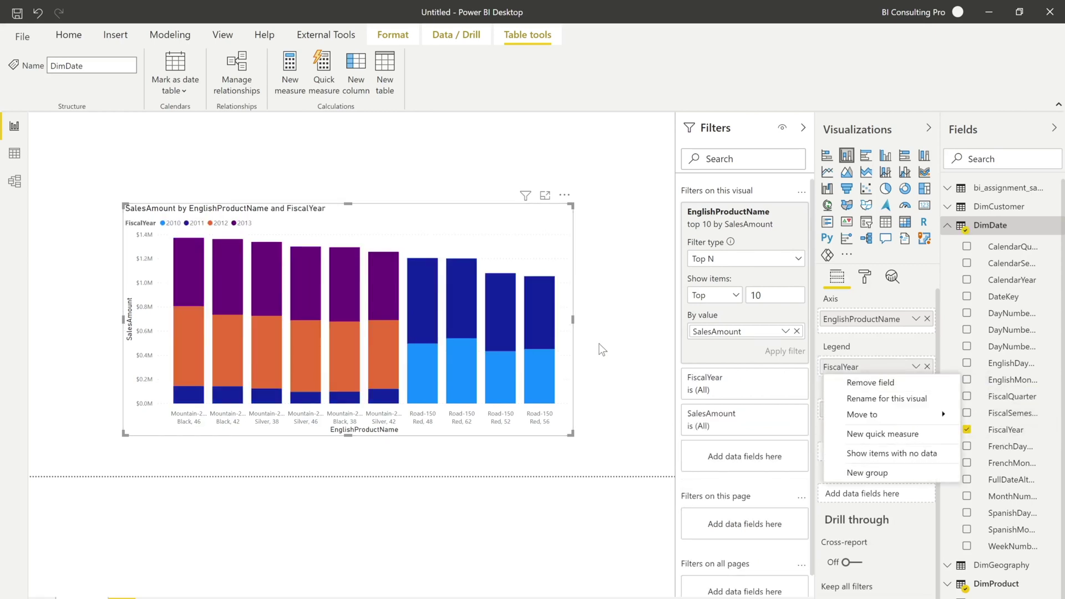
{"action": "left_click", "coordinate": [639, 307]}
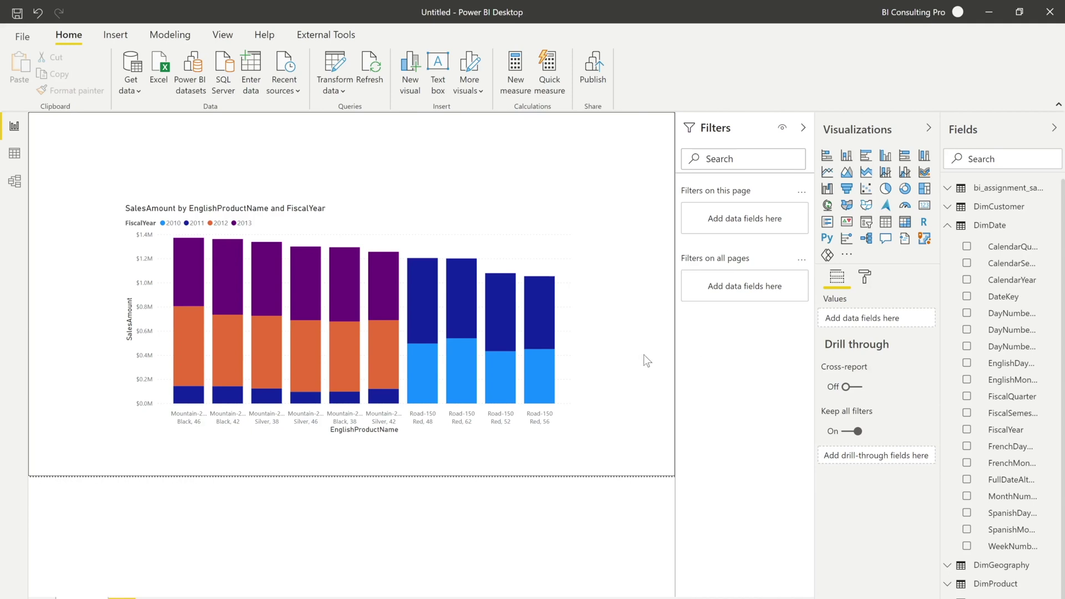
Move FiscalYear into Small multiples for 2010–2013 panels and enlarge the chart visual
{"action": "left_click", "coordinate": [570, 339]}
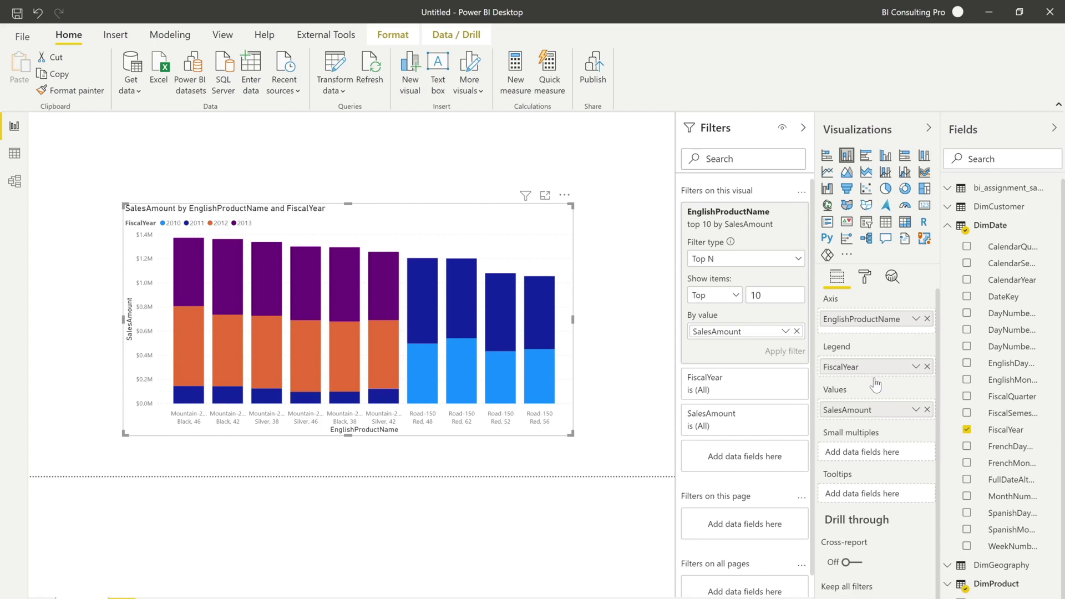
{"action": "left_click_drag", "start_coordinate": [877, 371], "coordinate": [880, 453]}
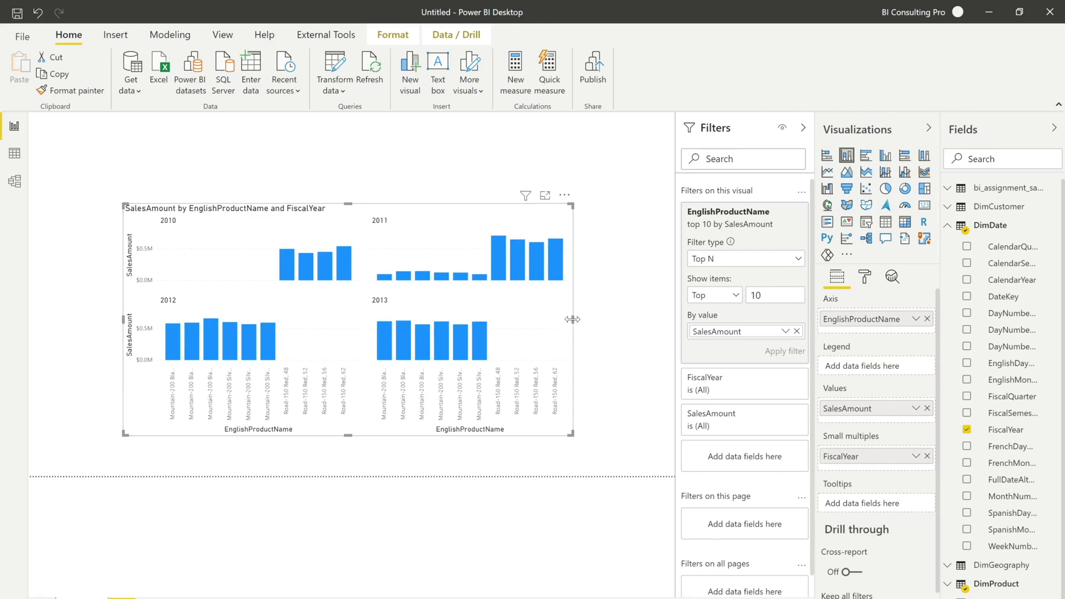
{"action": "left_click_drag", "start_coordinate": [573, 320], "coordinate": [647, 347]}
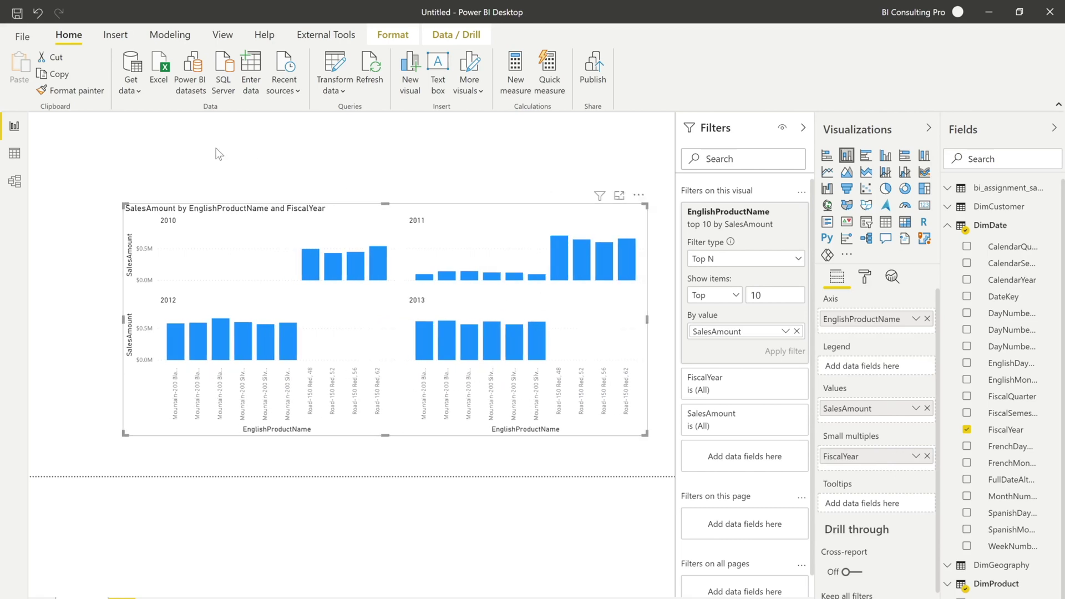
{"action": "left_click_drag", "start_coordinate": [126, 206], "coordinate": [56, 167]}
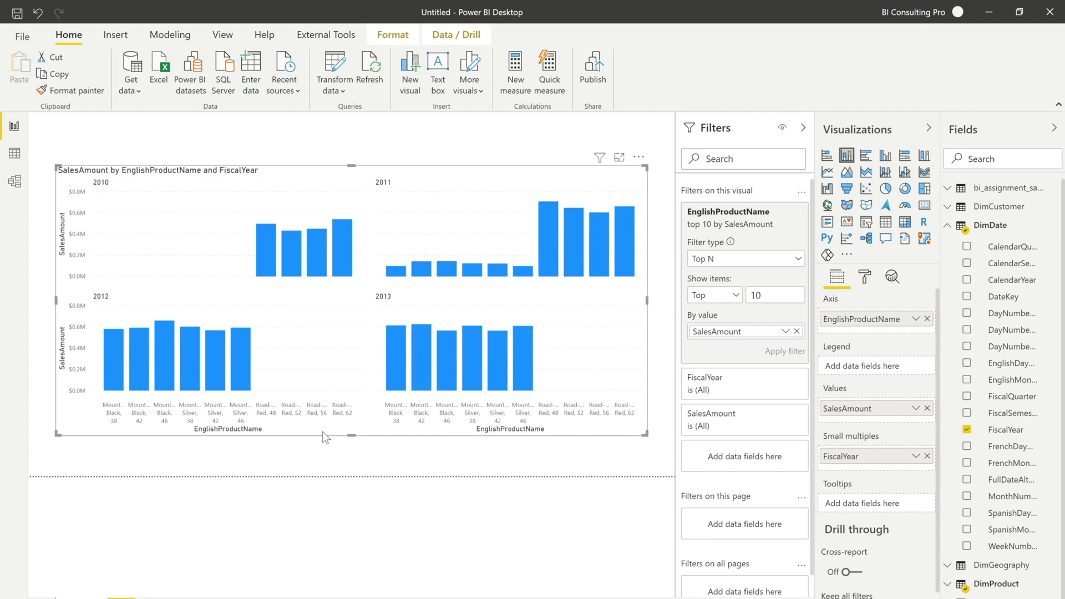
Rename the EnglishProductName, SalesAmount and FiscalYear fields to Pruduct Name, Sales and Year
{"action": "double_click", "coordinate": [867, 330]}
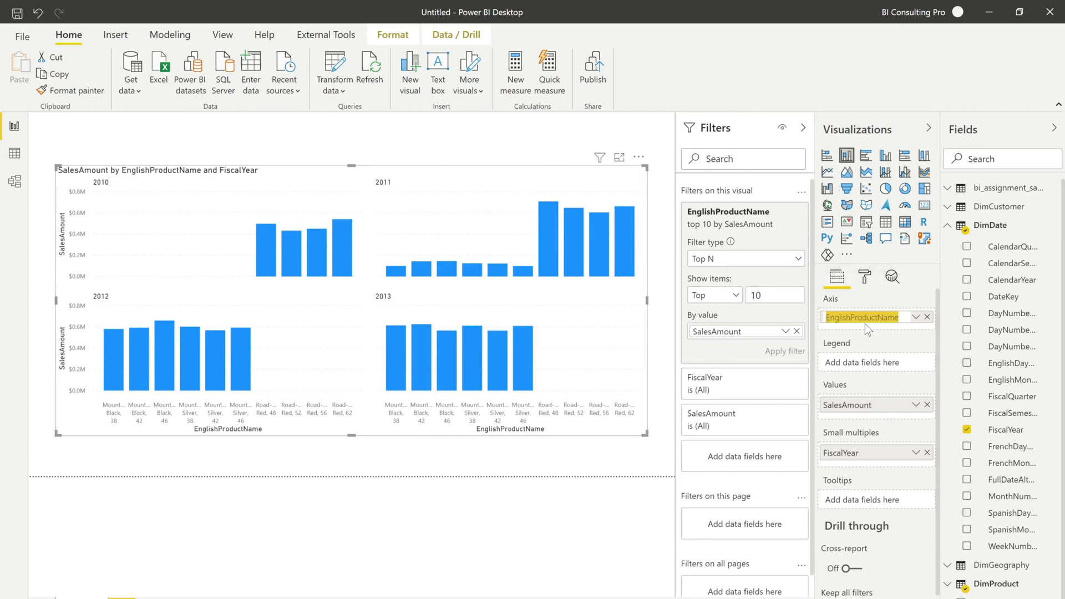
{"action": "type", "text": "Pruduct Name"}
{"action": "key", "text": "Return"}
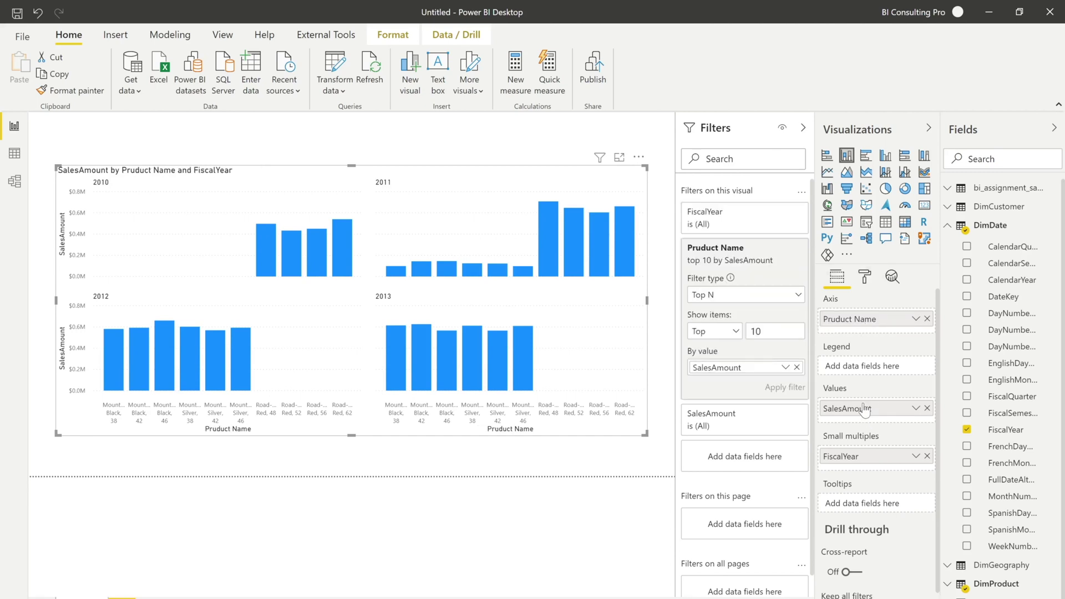
{"action": "double_click", "coordinate": [864, 409]}
{"action": "type", "text": "Sales"}
{"action": "key", "text": "Return"}
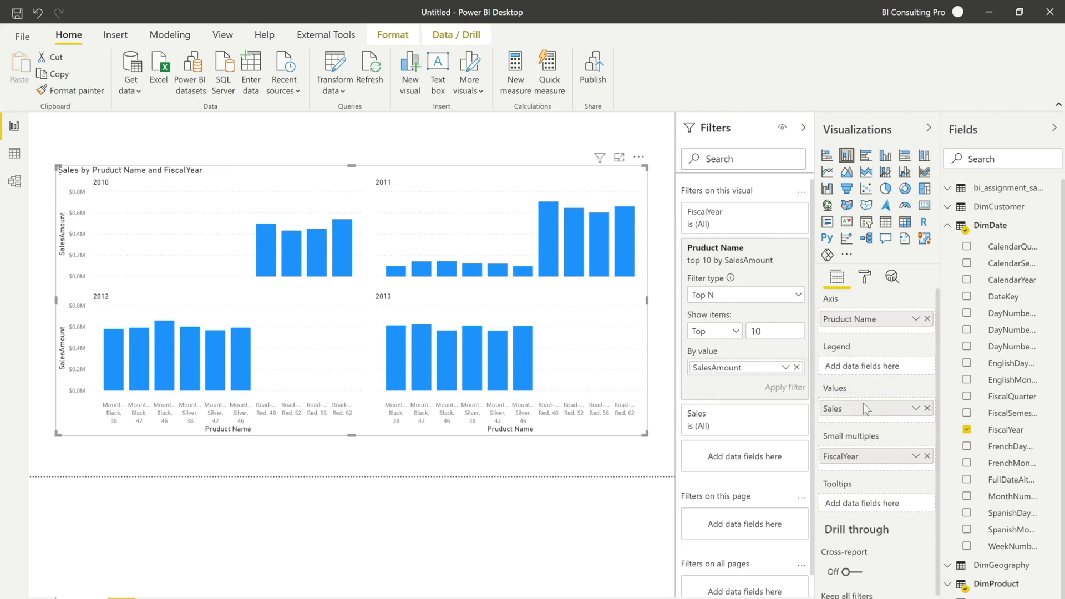
{"action": "double_click", "coordinate": [839, 465]}
{"action": "type", "text": "Yea"}
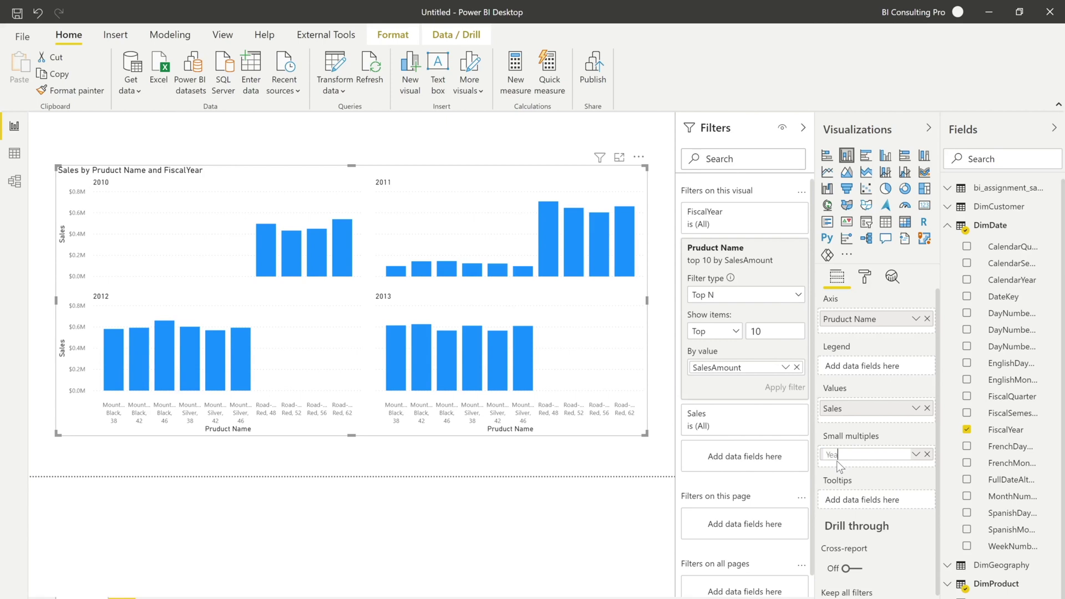
{"action": "type", "text": "r"}
{"action": "key", "text": "Return"}
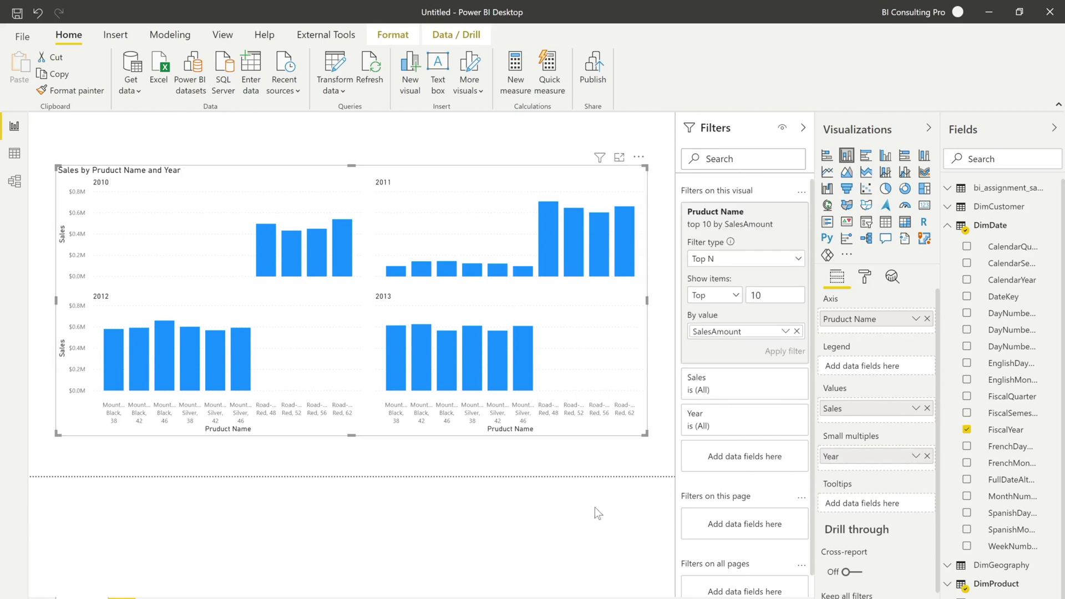
{"action": "left_click", "coordinate": [625, 448]}
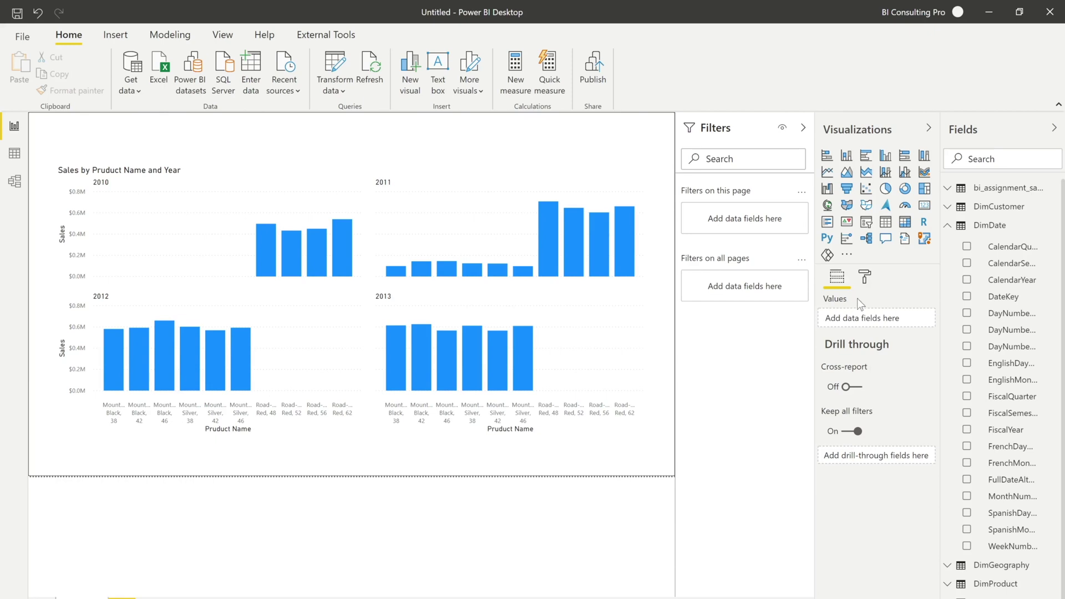
Set the chart's small multiple titles to center alignment
{"action": "left_click", "coordinate": [865, 277]}
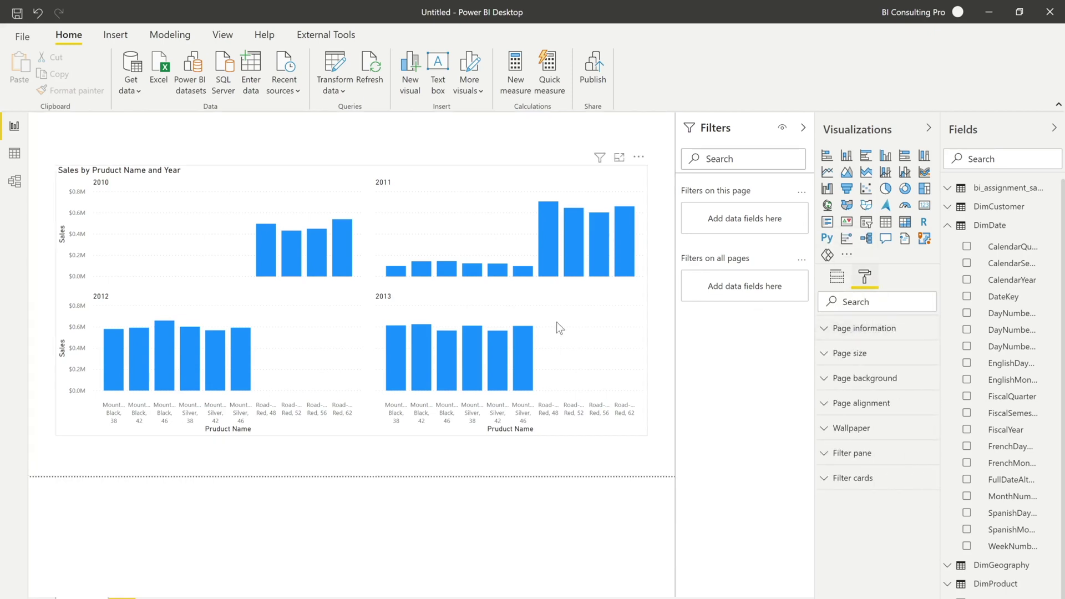
{"action": "left_click", "coordinate": [610, 334]}
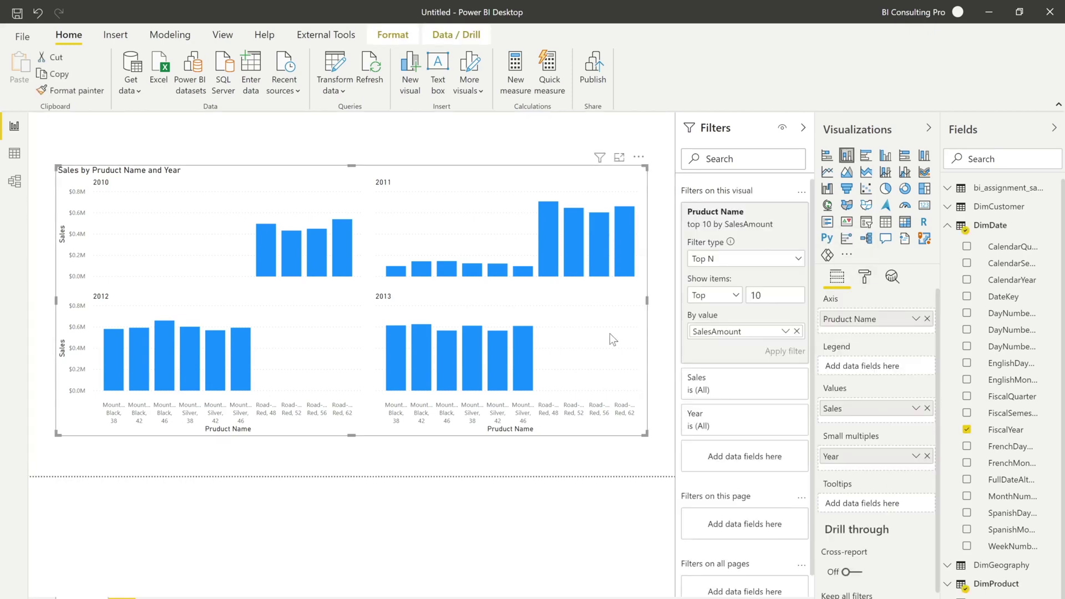
{"action": "left_click", "coordinate": [865, 276]}
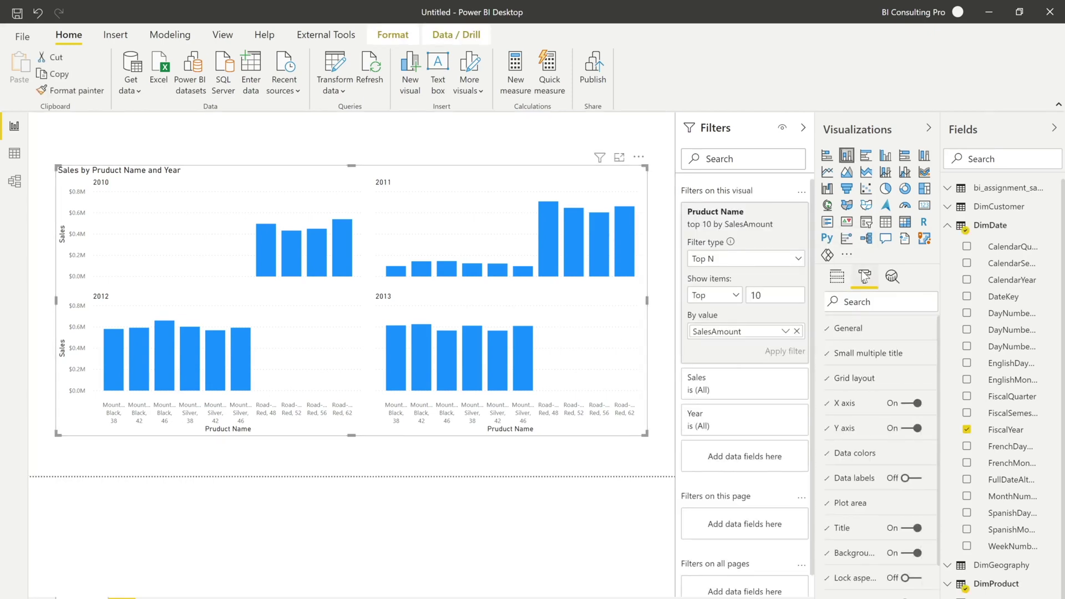
{"action": "left_click", "coordinate": [849, 328]}
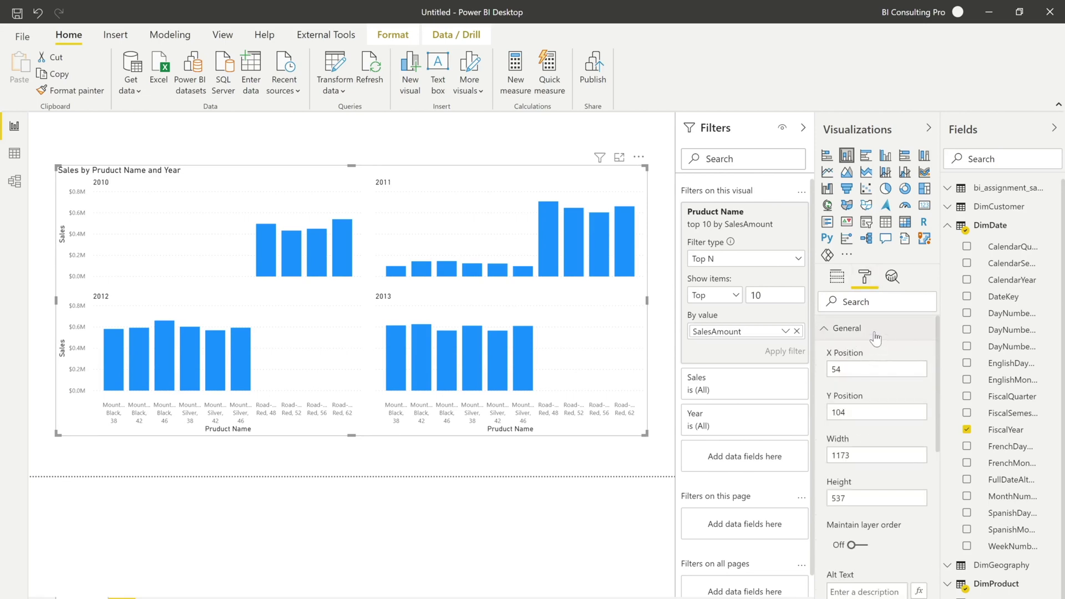
{"action": "left_click", "coordinate": [856, 328]}
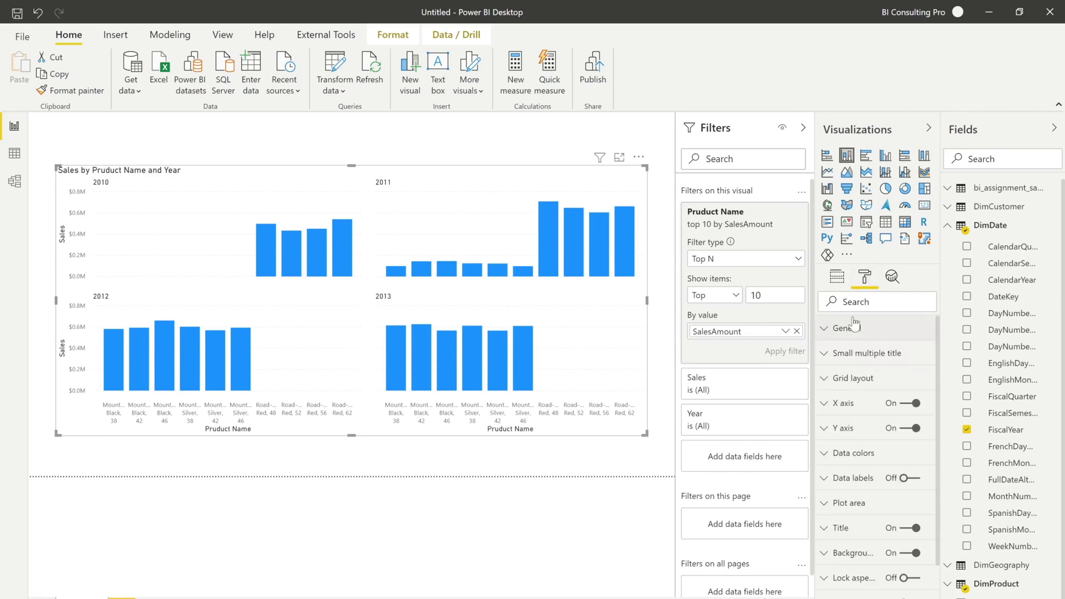
{"action": "left_click", "coordinate": [849, 353]}
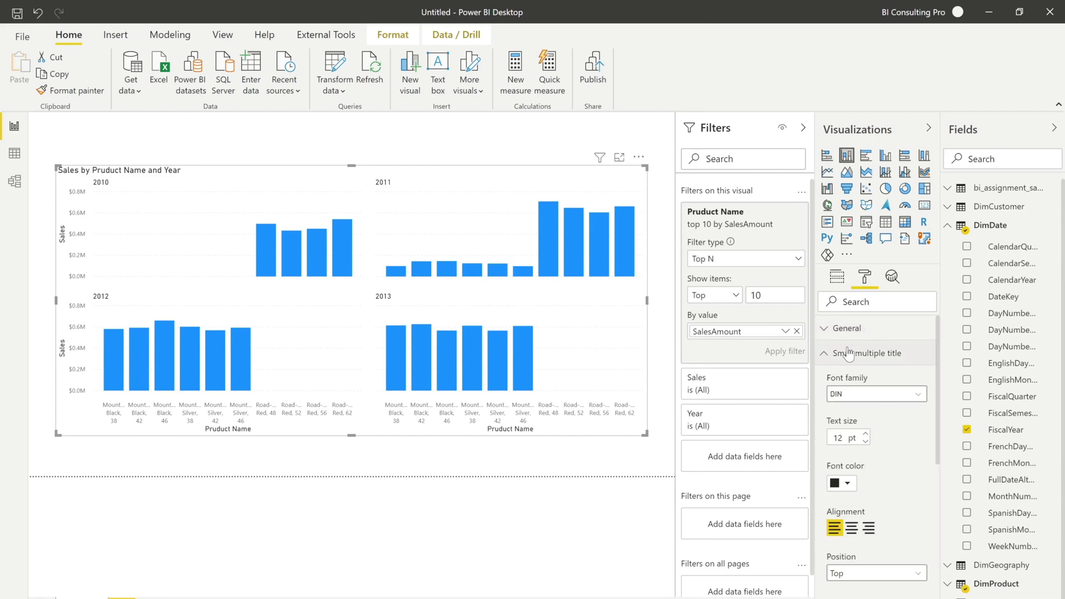
{"action": "left_click", "coordinate": [852, 529]}
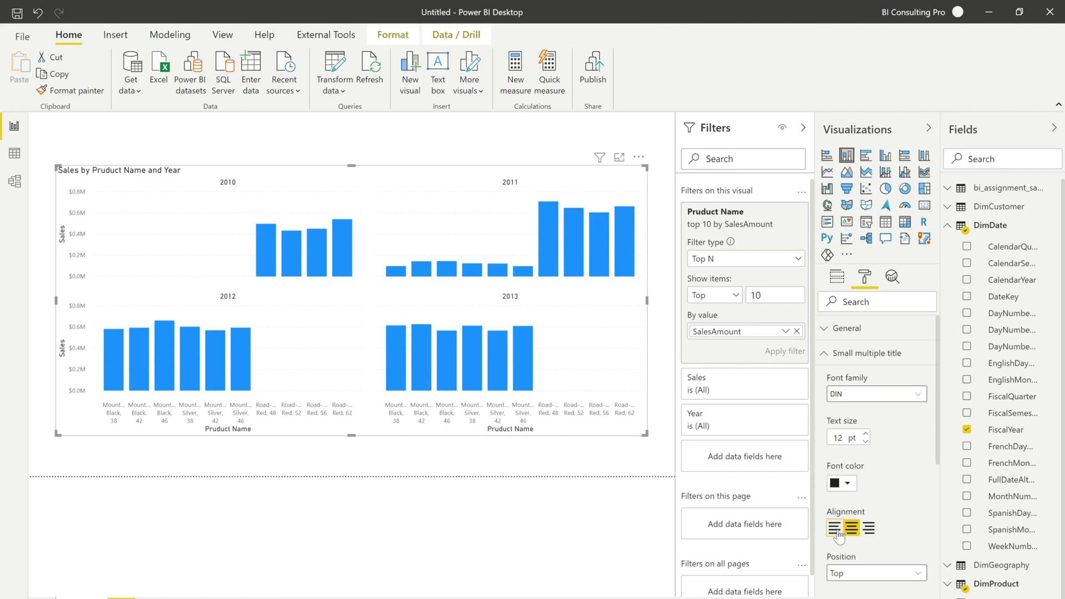
{"action": "left_click", "coordinate": [835, 529]}
{"action": "left_click", "coordinate": [869, 530]}
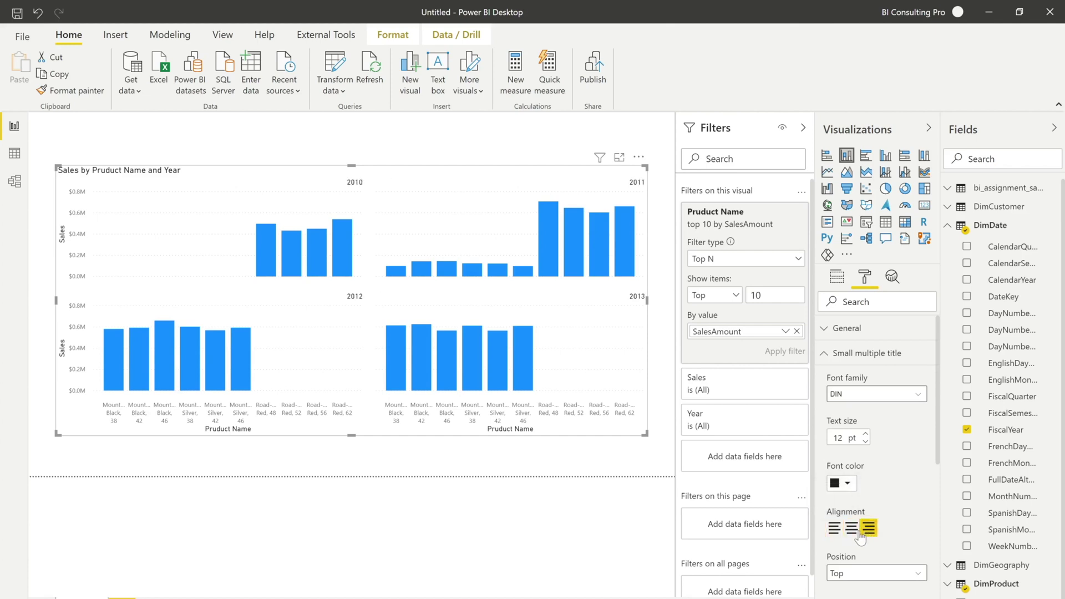
{"action": "left_click", "coordinate": [852, 528]}
Position the year titles at the top of the panels with 15 pt text
{"action": "left_click", "coordinate": [877, 579]}
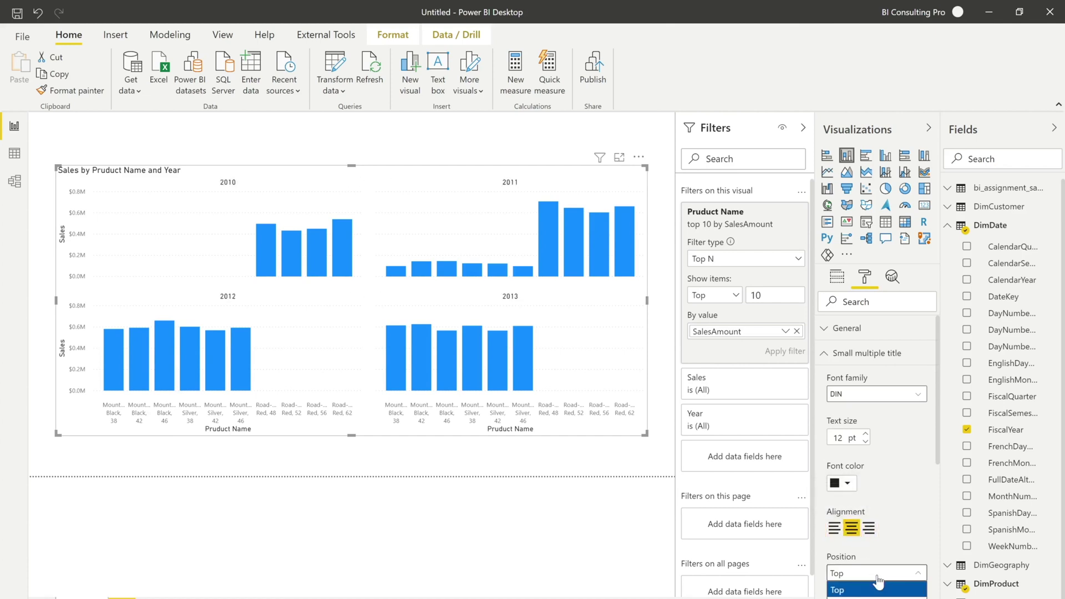
{"action": "left_click", "coordinate": [870, 588]}
{"action": "left_click", "coordinate": [870, 574]}
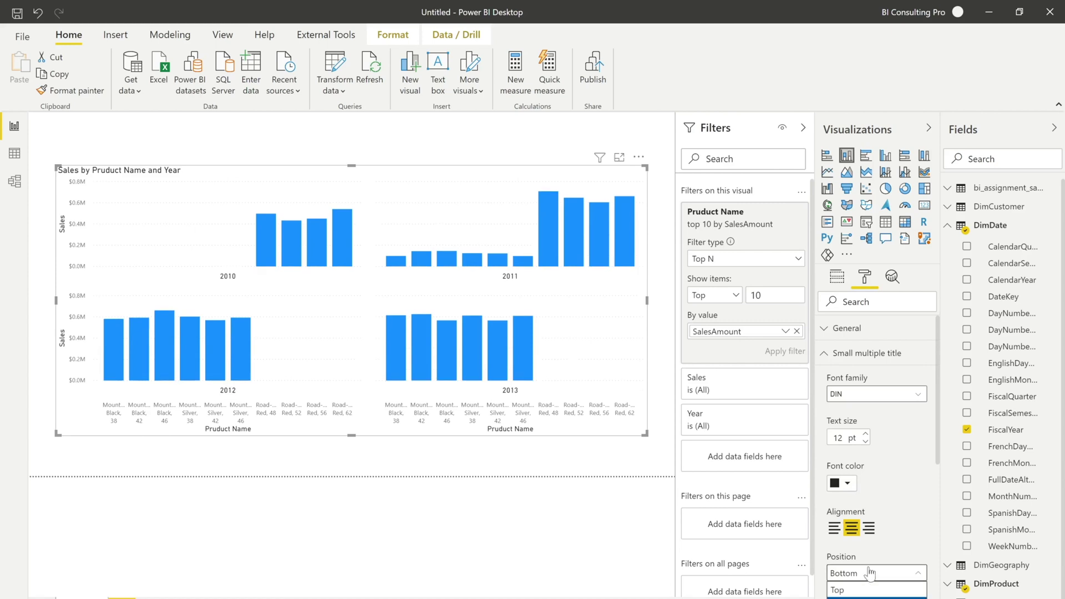
{"action": "left_click", "coordinate": [858, 590]}
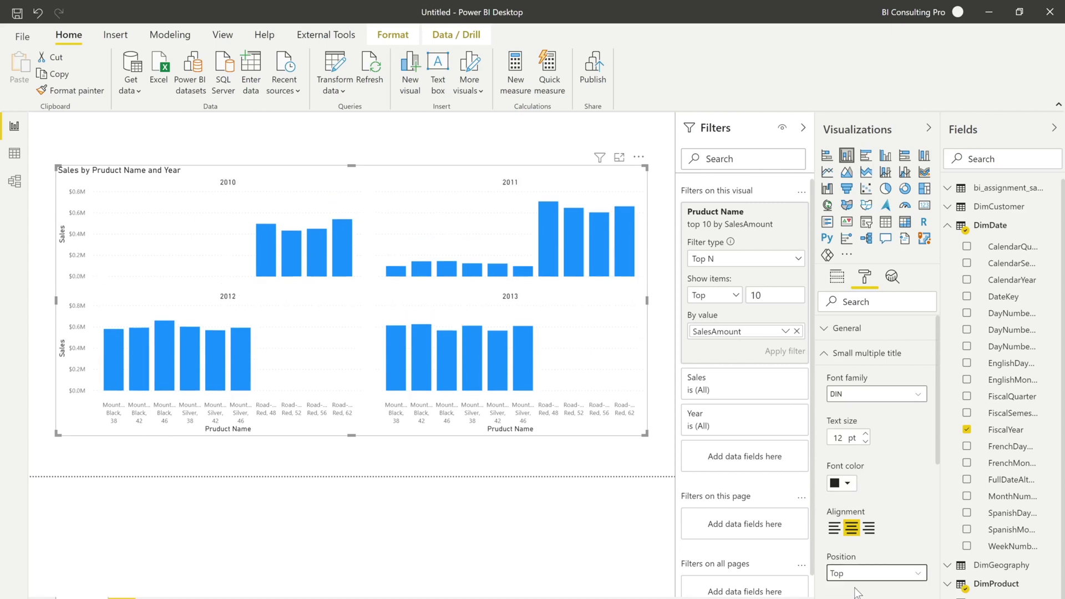
{"action": "left_click", "coordinate": [865, 435]}
{"action": "left_click", "coordinate": [865, 434]}
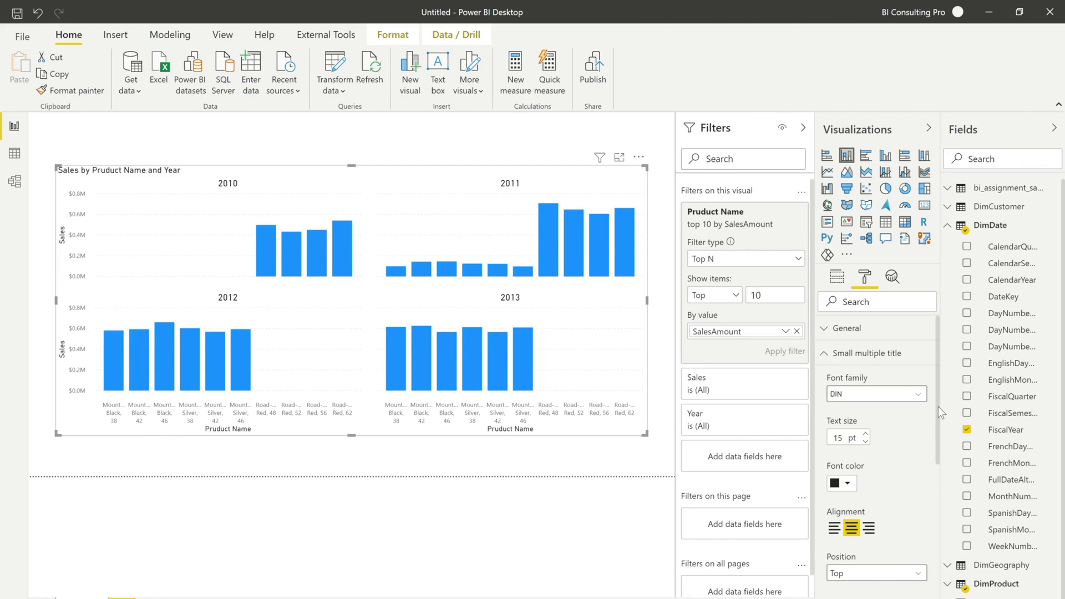
{"action": "left_click_drag", "start_coordinate": [938, 405], "coordinate": [929, 500]}
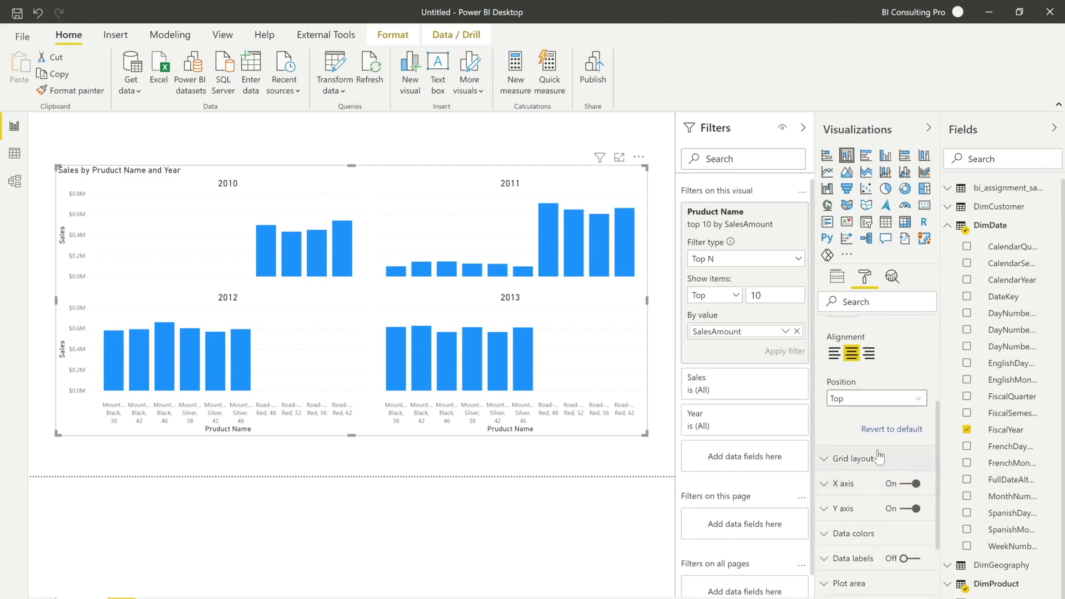
Set the small multiples grid layout to 3 columns
{"action": "left_click", "coordinate": [860, 459]}
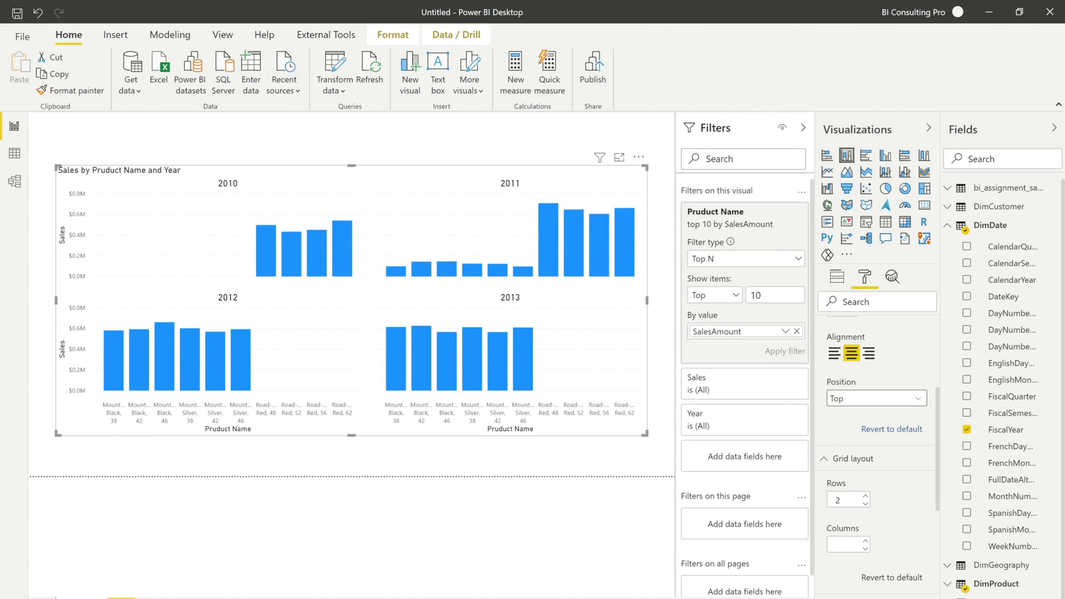
{"action": "type", "text": "3"}
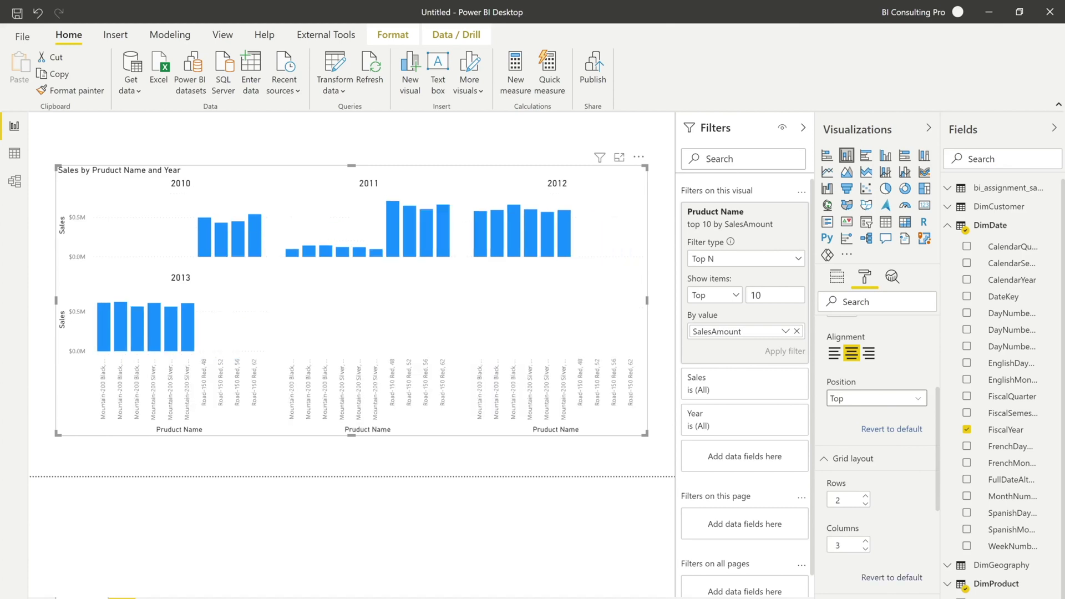